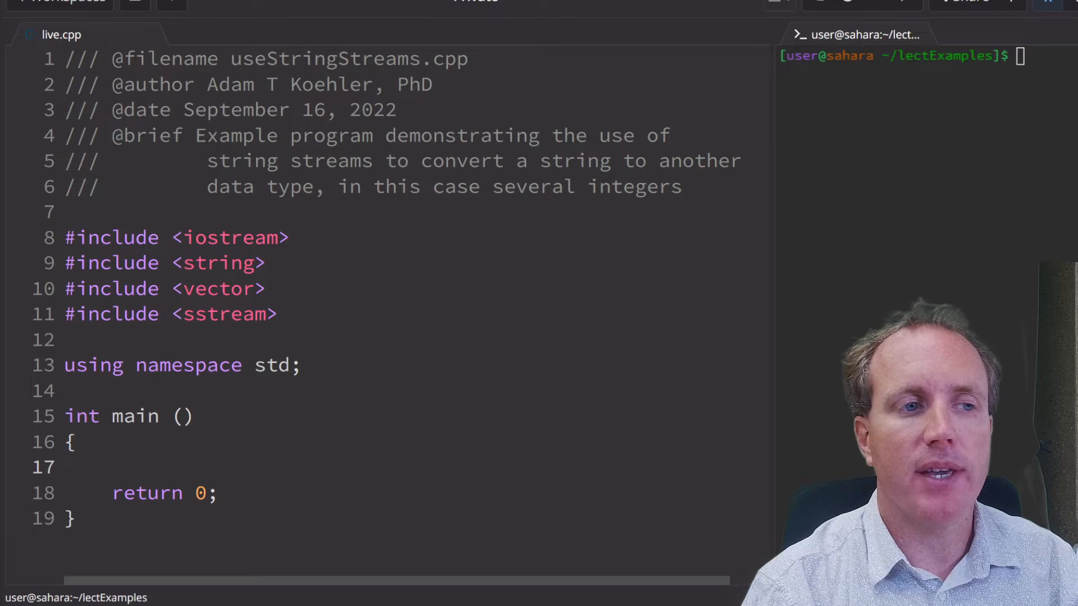
- Review the sstream, string and vector #include lines at the top of live.cpp
{"action": "left_click_drag", "start_coordinate": [279, 314], "coordinate": [51, 308]}
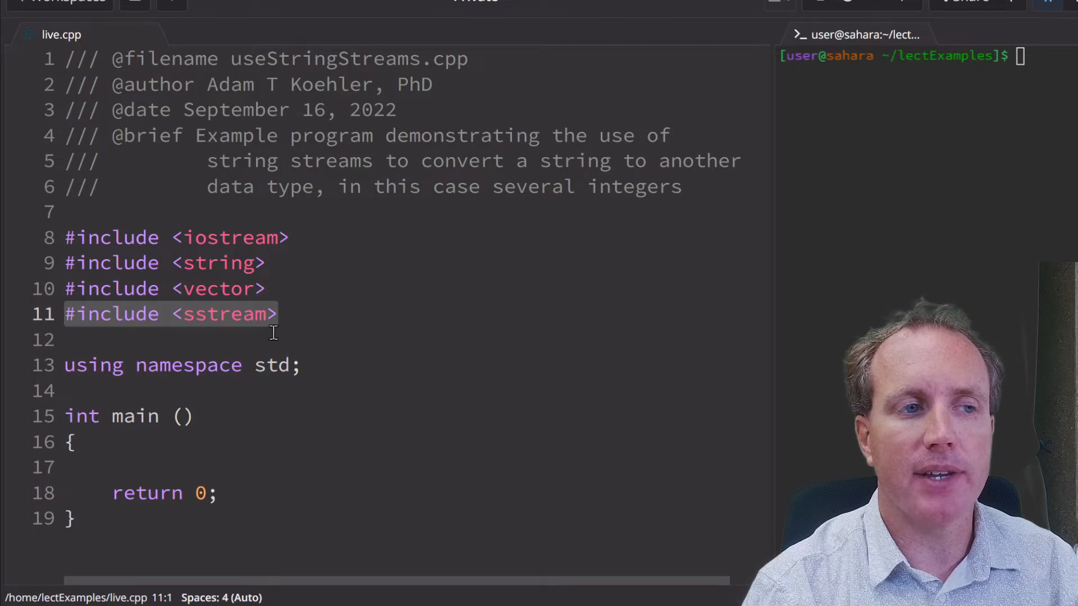
{"action": "left_click_drag", "start_coordinate": [268, 262], "coordinate": [72, 257]}
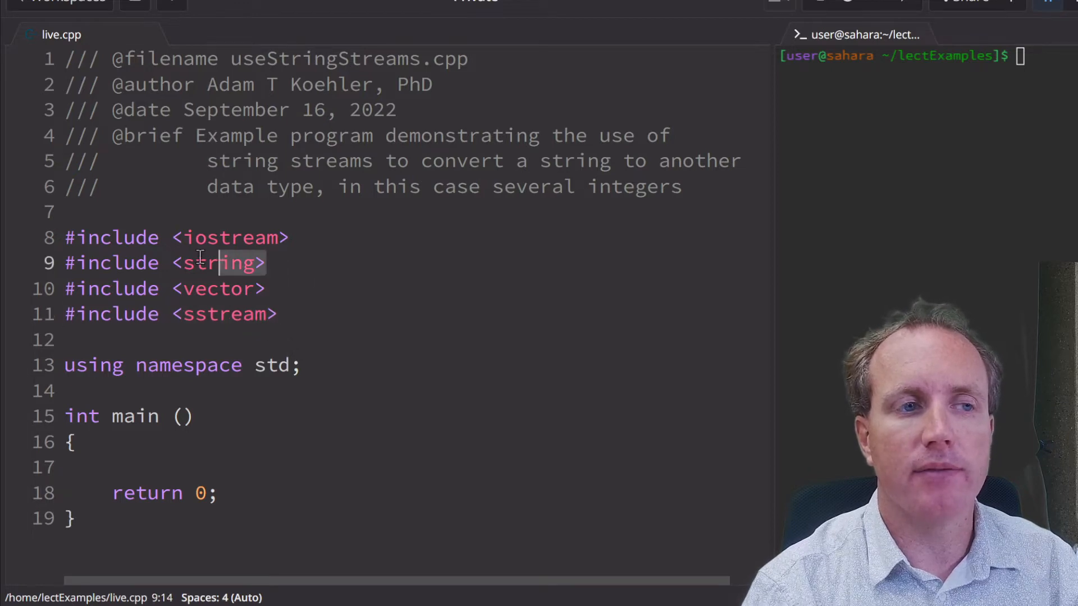
{"action": "left_click_drag", "start_coordinate": [282, 289], "coordinate": [70, 279]}
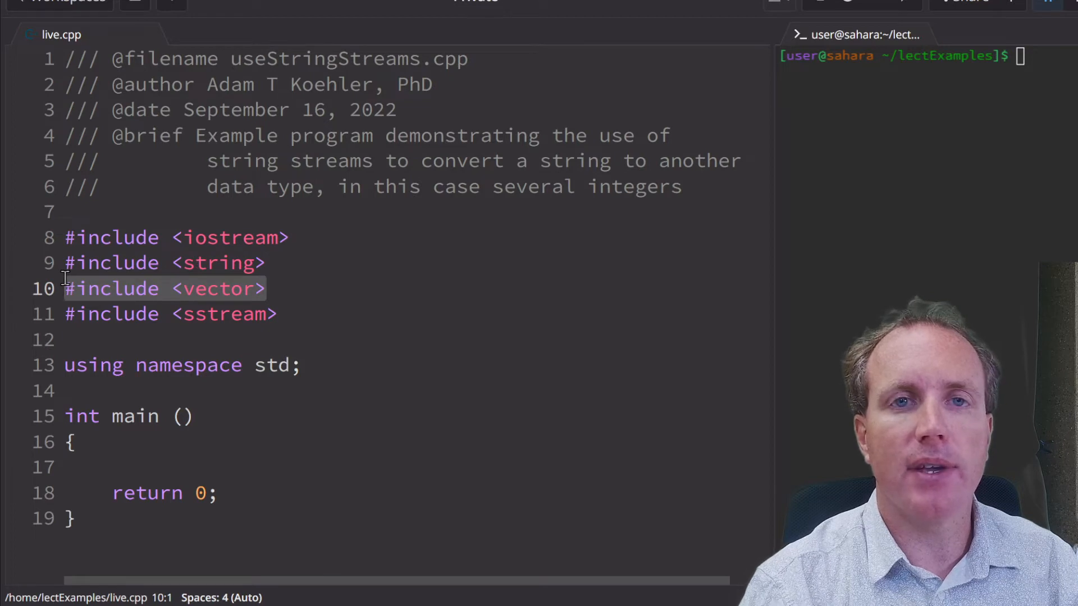
- Declare stringstream strstream, string inputValue, vector<int> values and int x at the start of main
{"action": "left_click", "coordinate": [166, 445]}
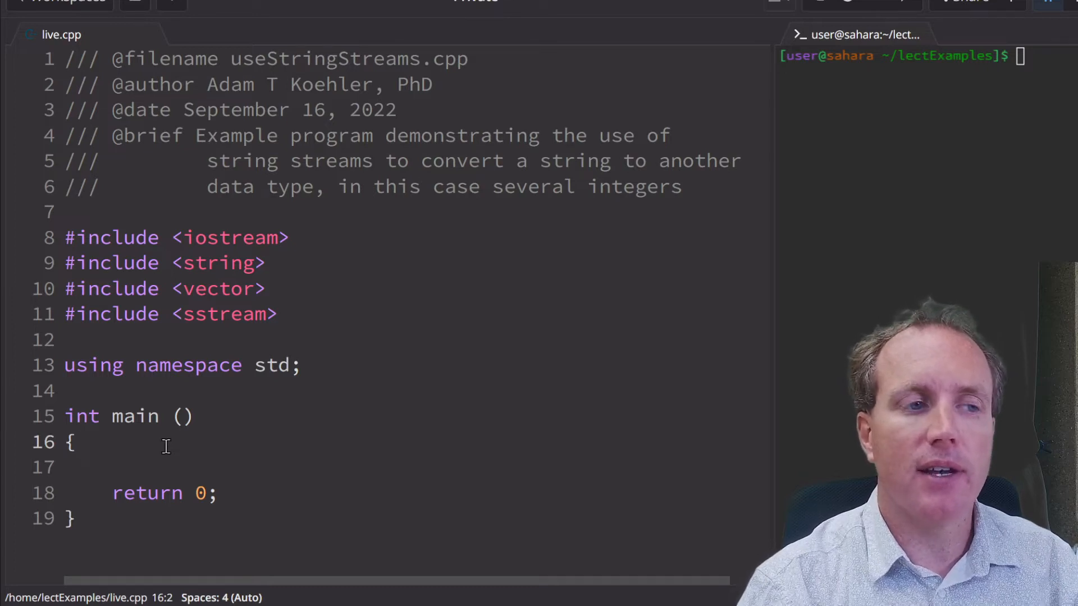
{"action": "key", "text": "Return"}
{"action": "type", "text": "stringstream strstream;     string inputValue;     vector<int> values;     int x;"}
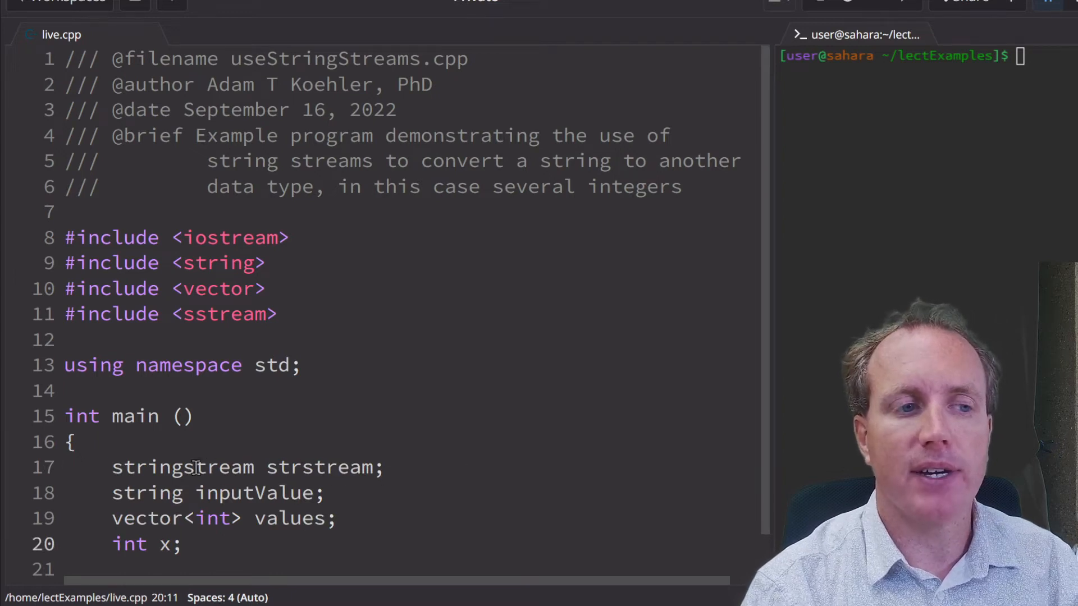
{"action": "left_click", "coordinate": [136, 468]}
{"action": "double_click", "coordinate": [136, 468]}
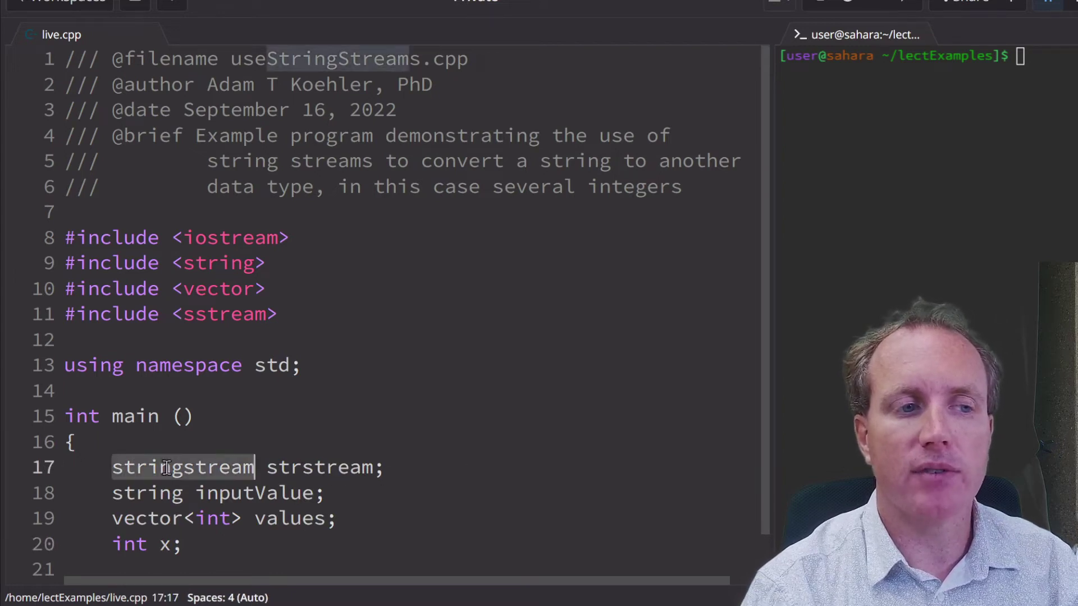
{"action": "left_click", "coordinate": [325, 469]}
{"action": "double_click", "coordinate": [325, 468]}
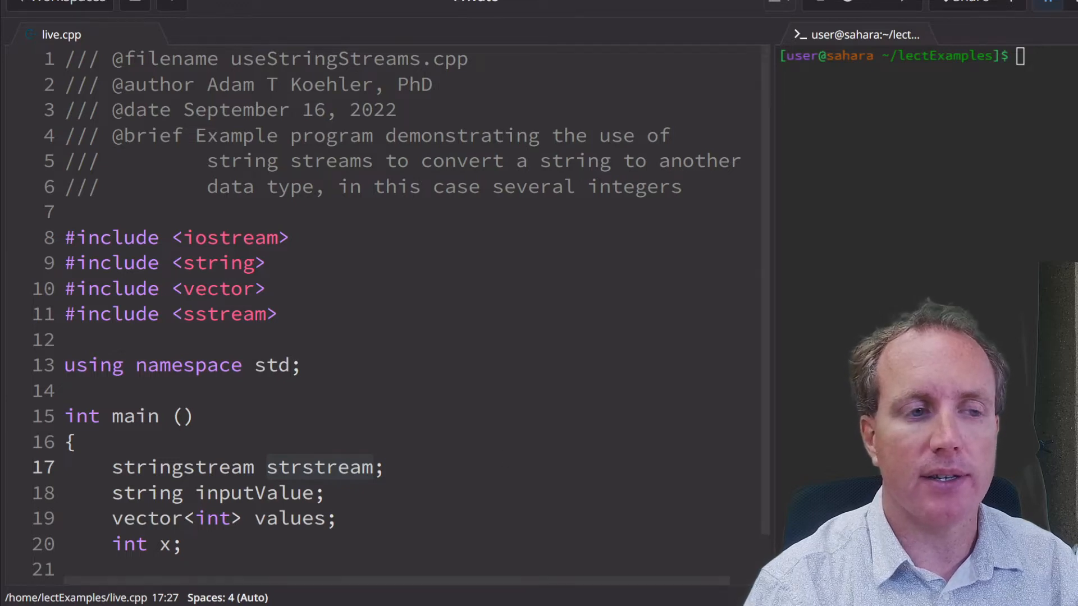
{"action": "scroll", "coordinate": [253, 472], "scroll_direction": "down", "scroll_amount": 1}
- Add two comment lines after the declarations describing the number prompt and input read
{"action": "left_click", "coordinate": [236, 489]}
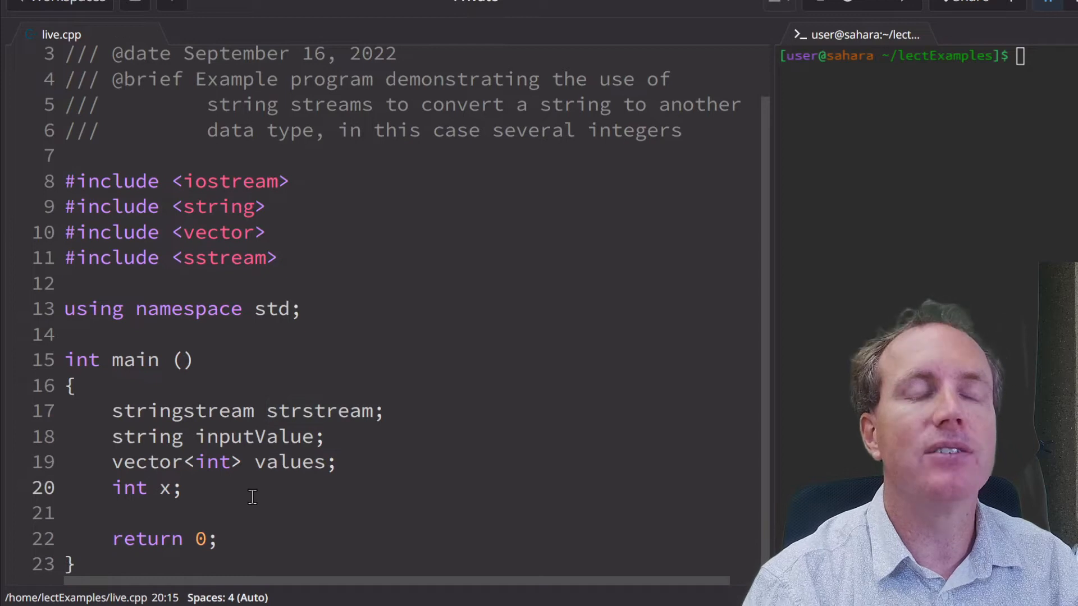
{"action": "key", "text": "Return"}
{"action": "key", "text": "Return"}
{"action": "key", "text": "Return"}
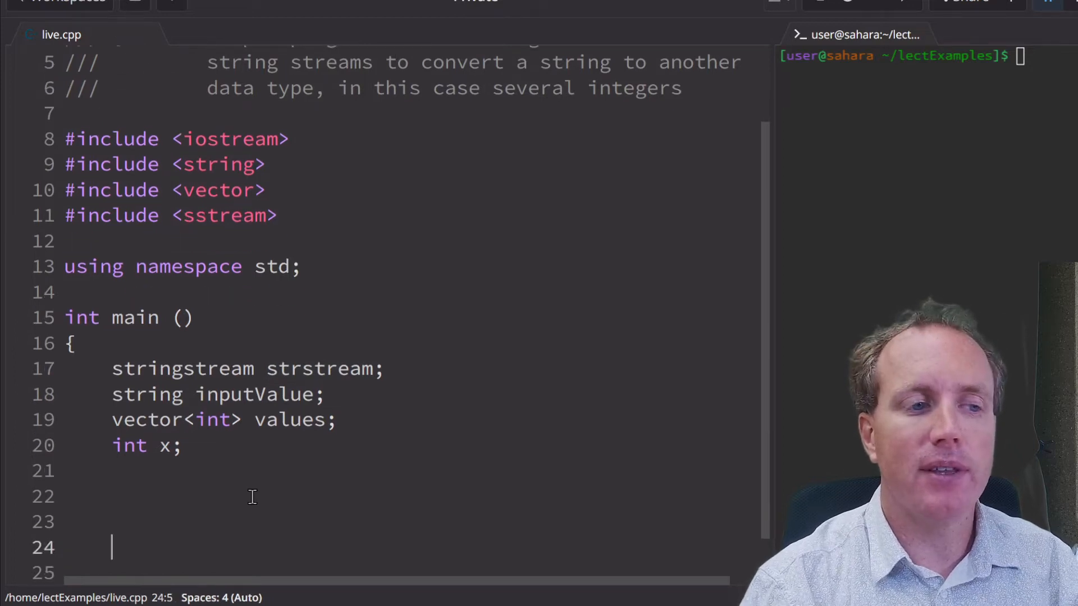
{"action": "key", "text": "Return"}
{"action": "key", "text": "Up"}
{"action": "key", "text": "Up"}
{"action": "key", "text": "Tab"}
{"action": "type", "text": "// Acquire"}
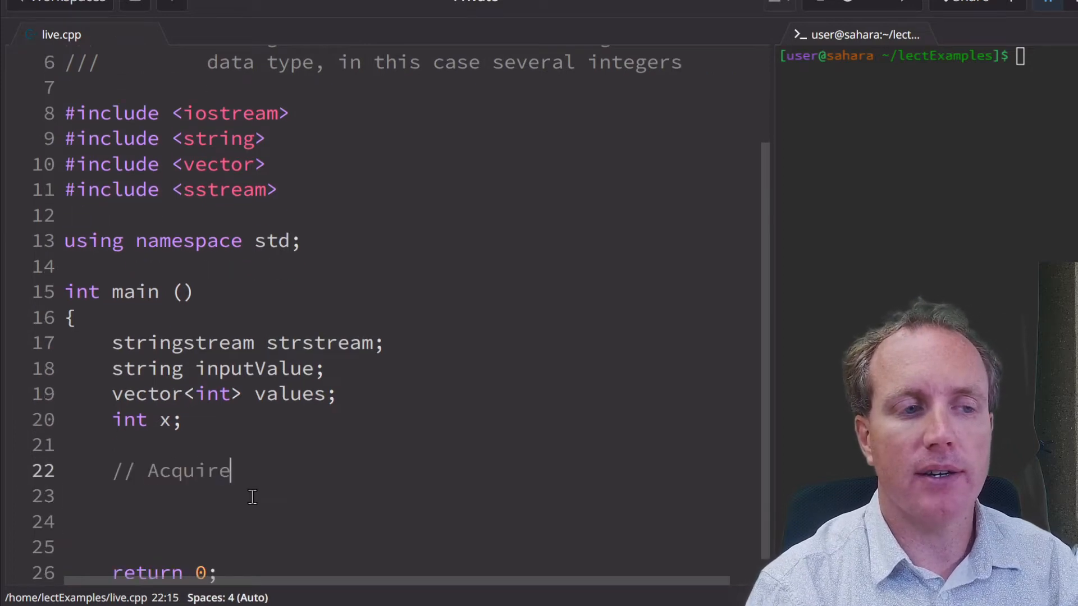
{"action": "type", "text": " a single "}
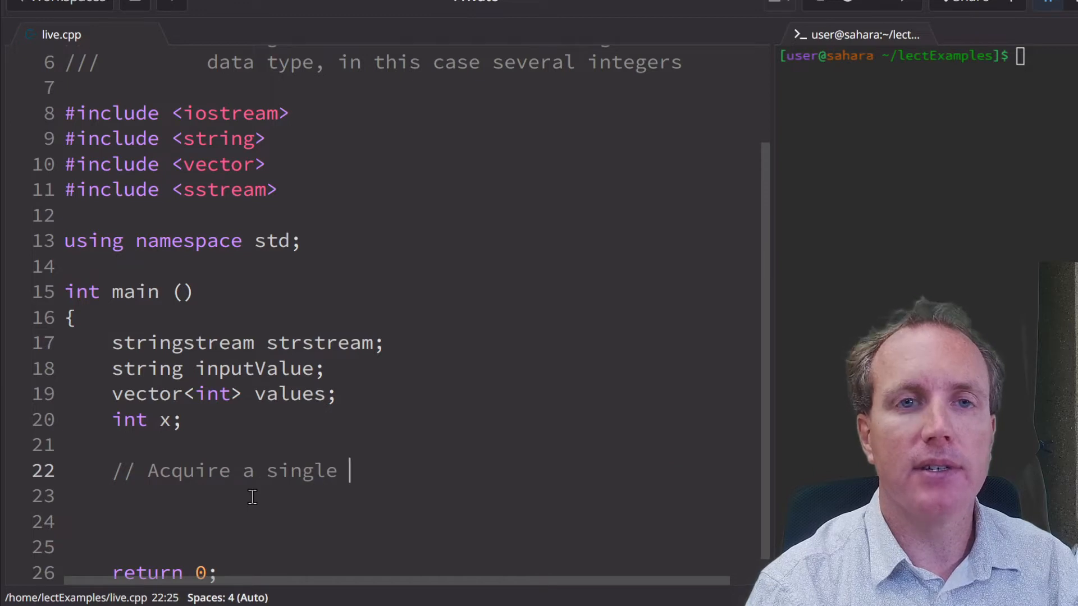
{"action": "type", "text": "string from user in one line"}
{"action": "key", "text": "Return"}
{"action": "type", "text": "// A bunch o"}
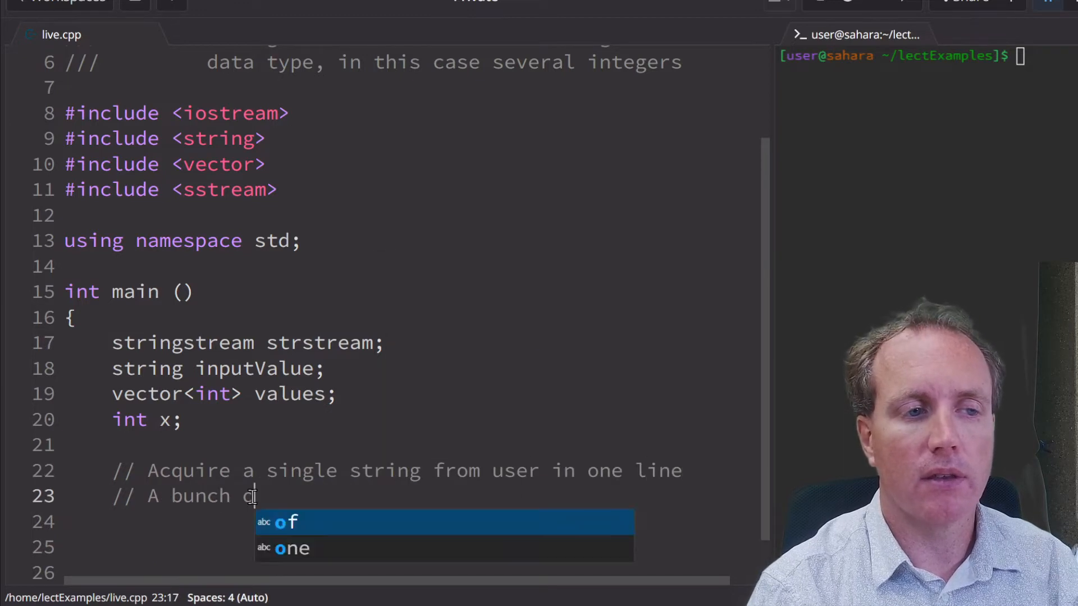
{"action": "type", "text": "f numbers sep"}
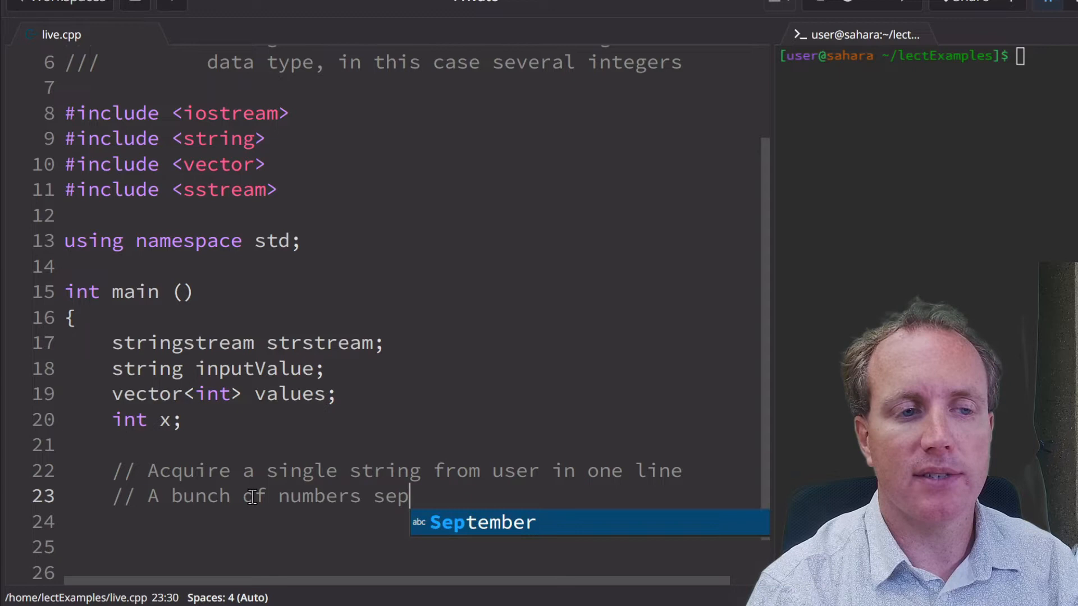
{"action": "type", "text": "arated by spaces"}
{"action": "key", "text": "Return"}
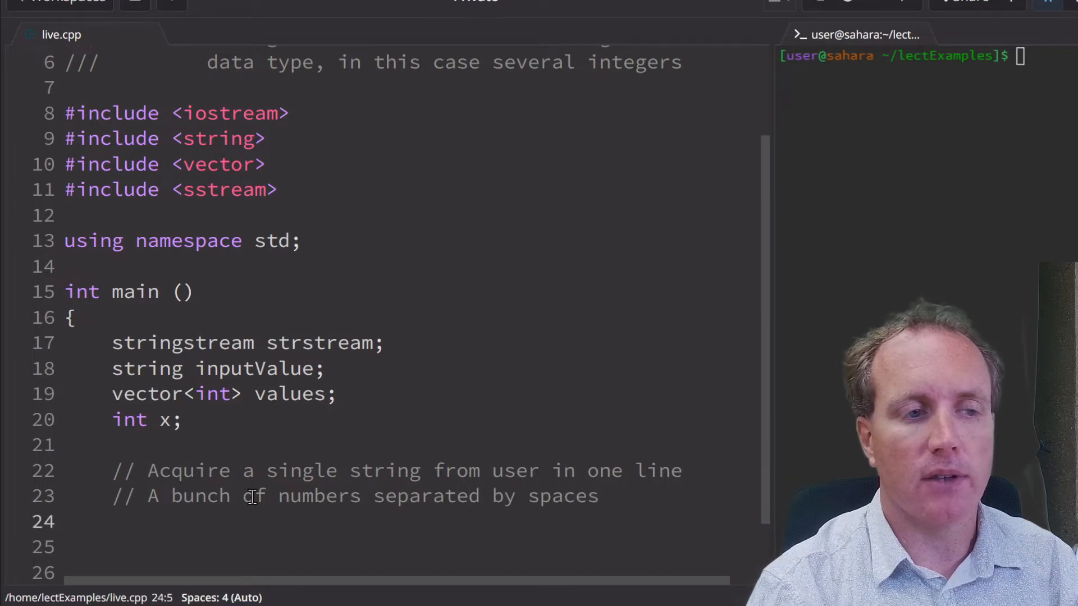
{"action": "type", "text": "cout << \""}
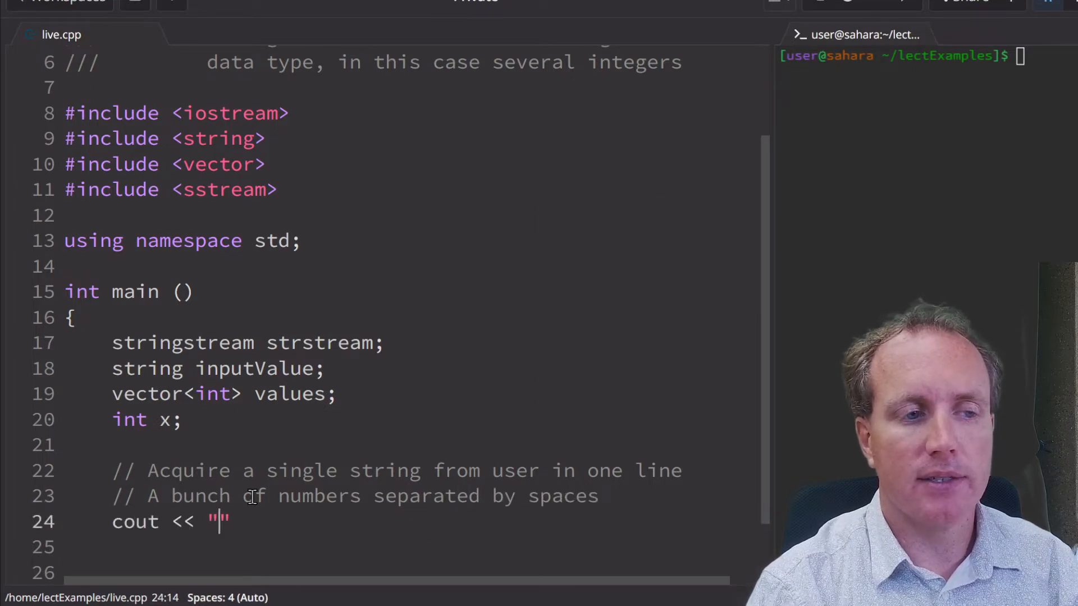
{"action": "type", "text": "Enter nums separated by spaces:"}
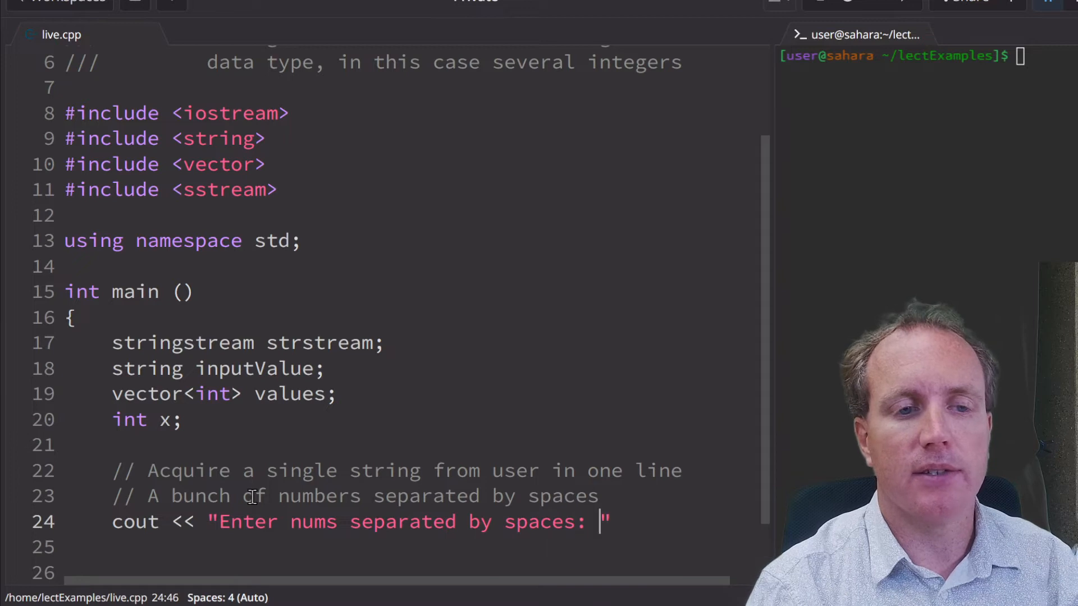
- Print "Enter nums separated by spaces: " with cout and read the reply into inputValue with cin
{"action": "key", "text": "Return"}
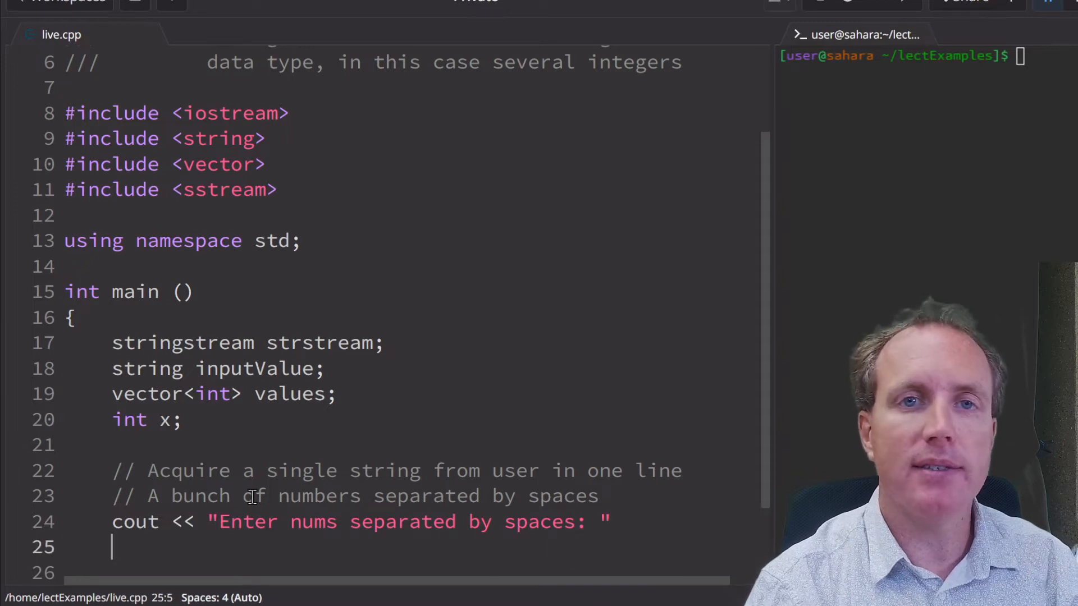
{"action": "key", "text": "BackSpace"}
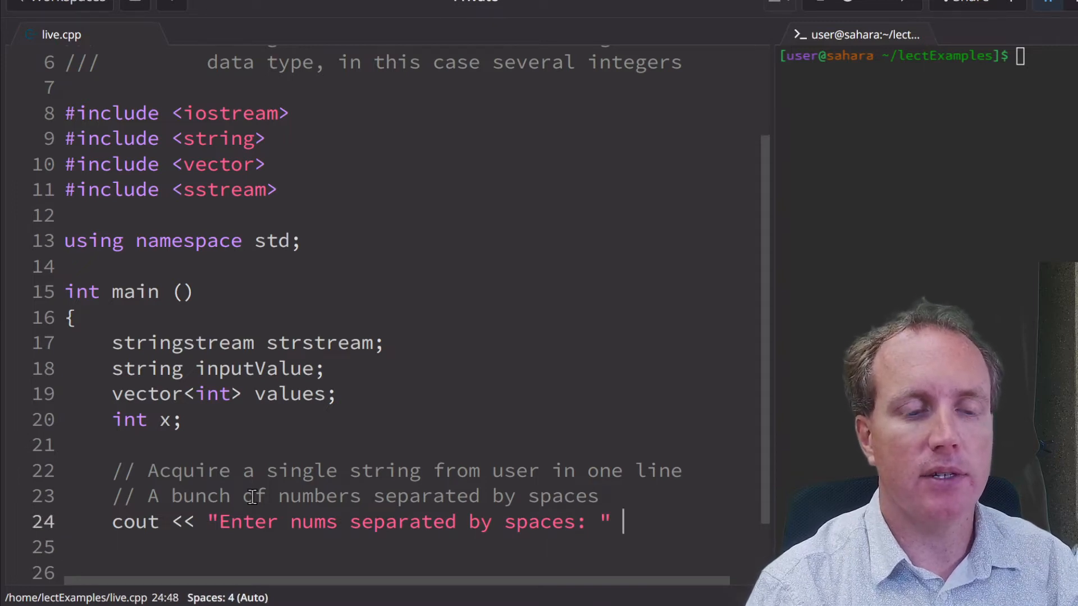
{"action": "type", "text": "<< endl;"}
{"action": "key", "text": "Return"}
{"action": "type", "text": "cin >> "}
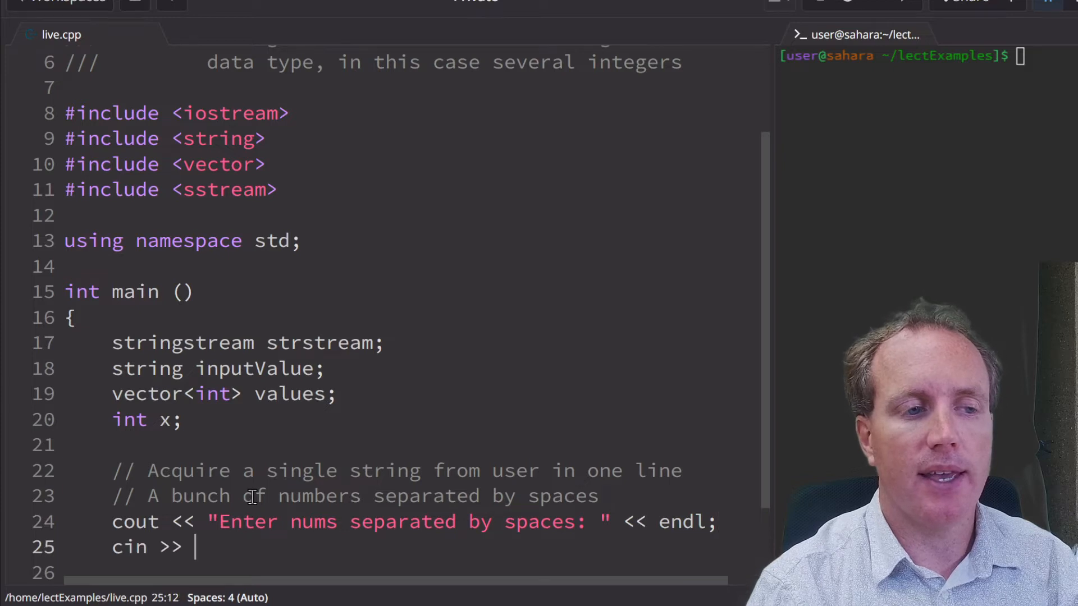
{"action": "type", "text": "input"}
{"action": "key", "text": "Tab"}
{"action": "type", "text": ";"}
{"action": "key", "text": "Return"}
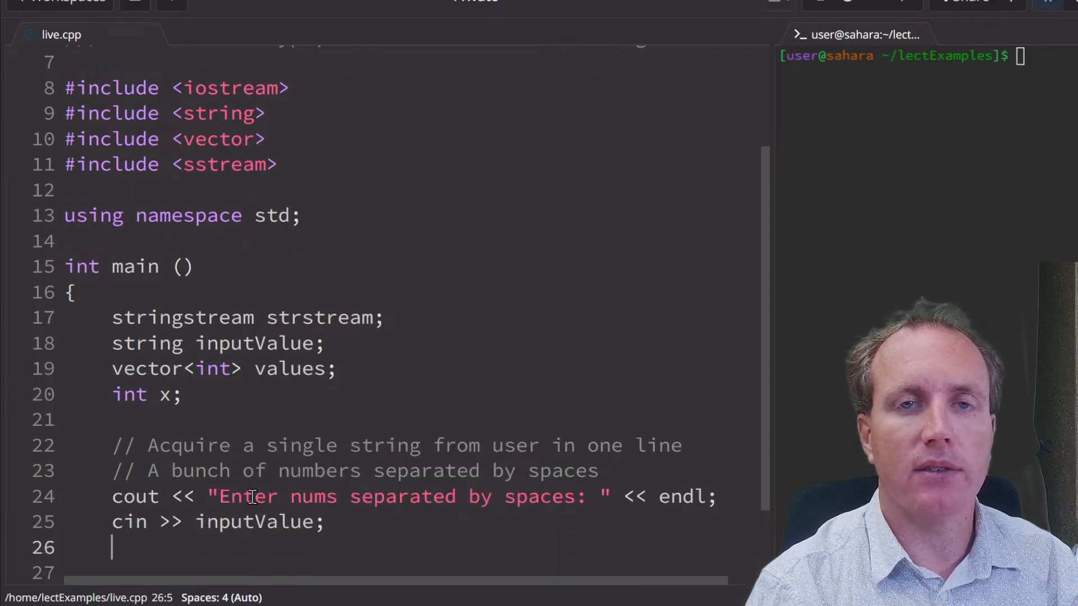
{"action": "key", "text": "Return"}
{"action": "key", "text": "Return"}
{"action": "key", "text": "Return"}
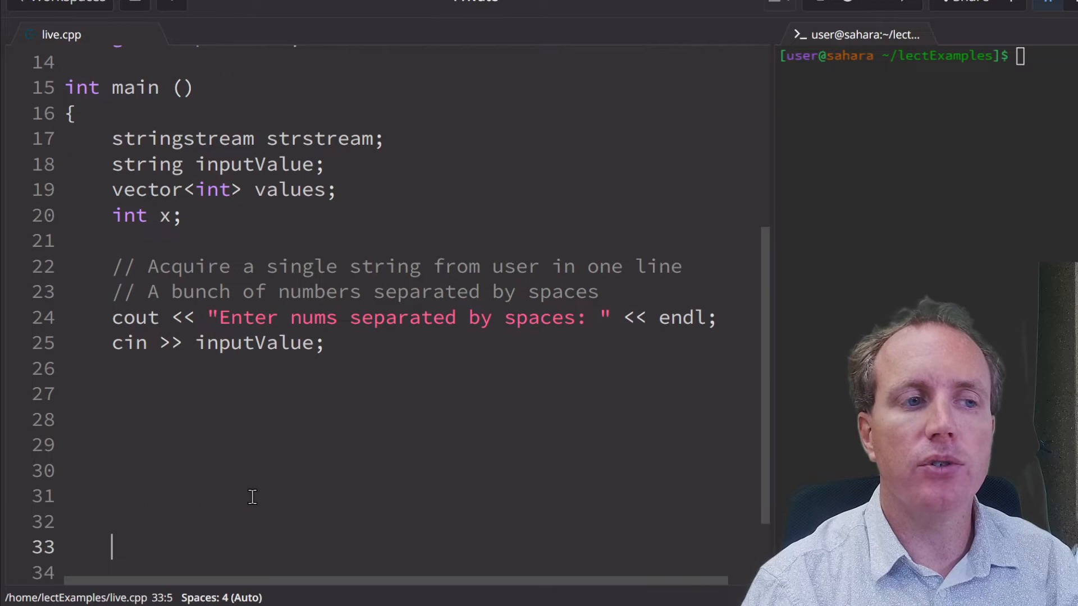
{"action": "key", "text": "BackSpace"}
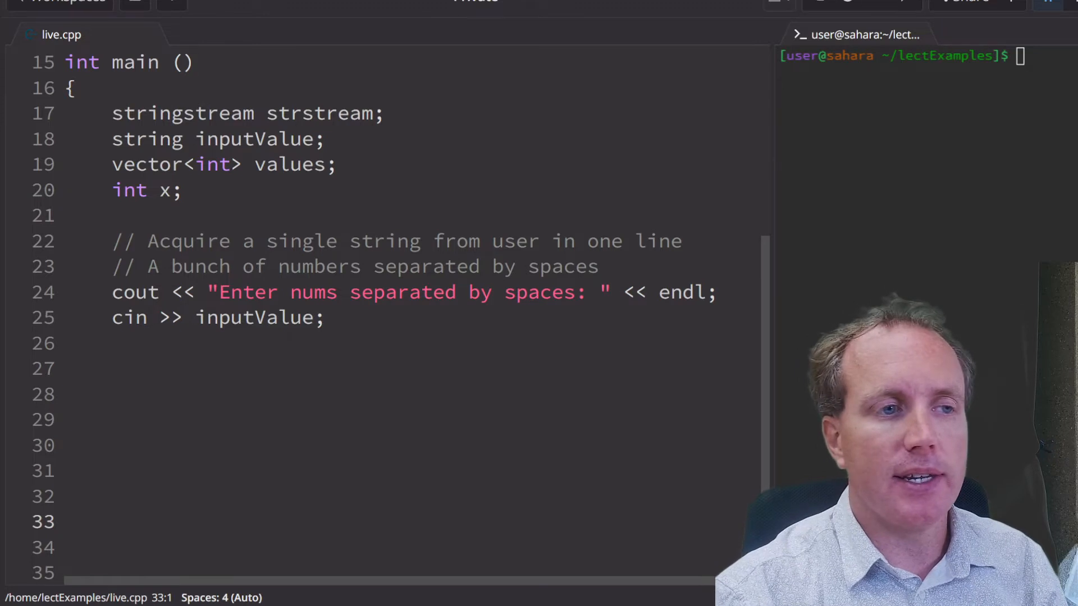
- Add a conversion comment and the statement strstream << inputValue; on line 30
{"action": "left_click", "coordinate": [209, 353]}
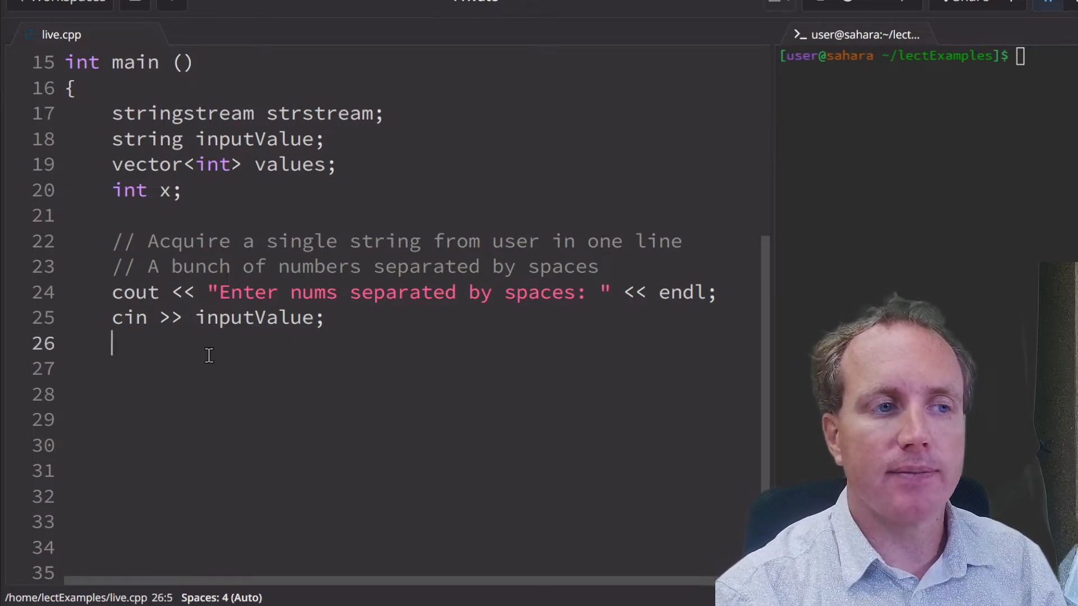
{"action": "type", "text": "cout << endl;"}
{"action": "key", "text": "Return"}
{"action": "key", "text": "Return"}
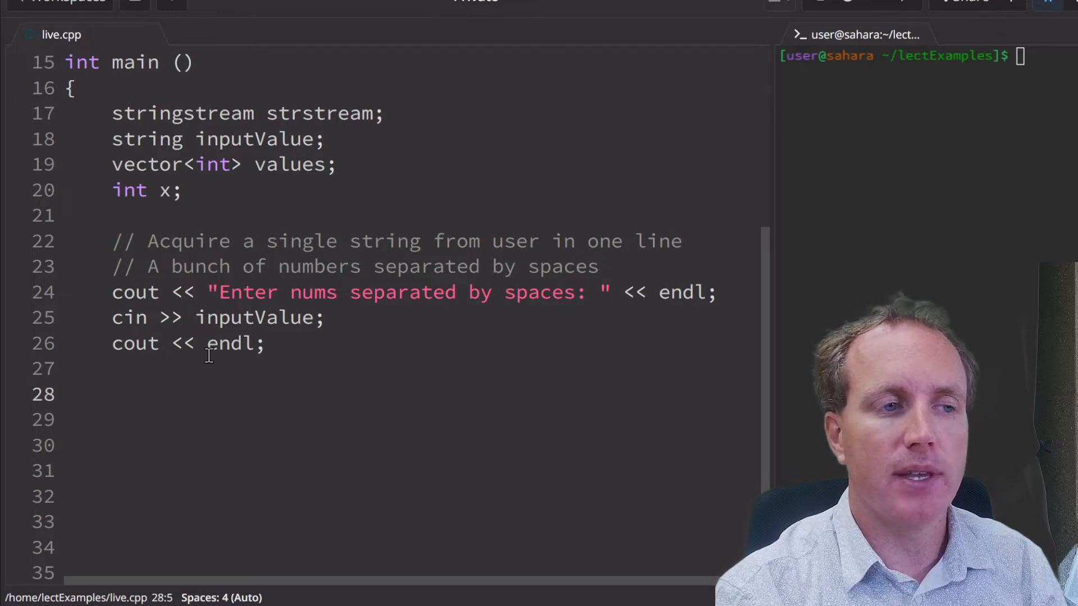
{"action": "key", "text": "Return"}
{"action": "type", "text": "// S"}
{"action": "key", "text": "BackSpace"}
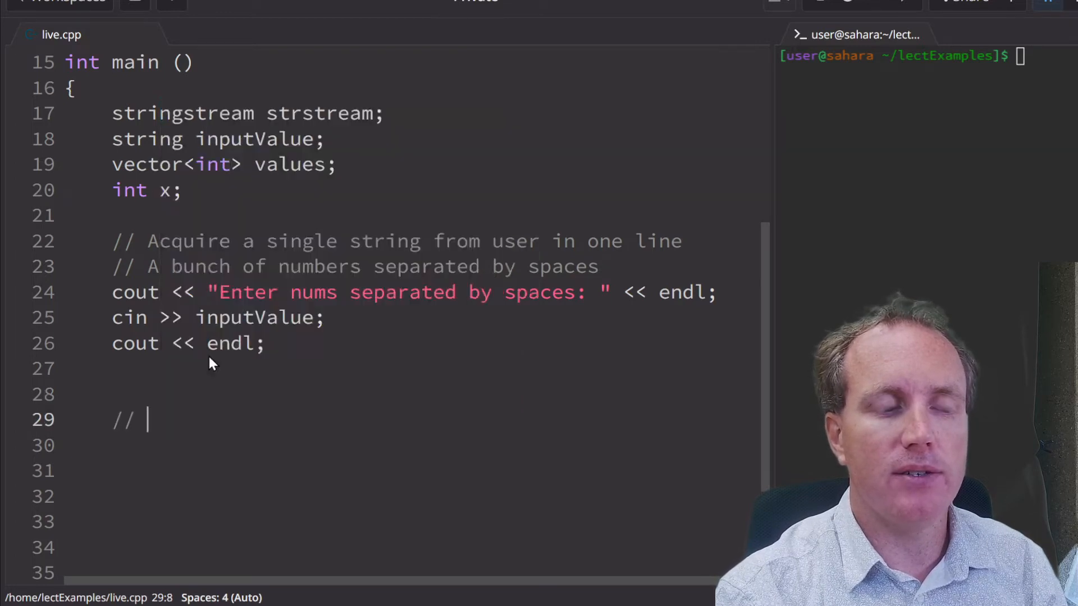
{"action": "type", "text": "Send the string into s"}
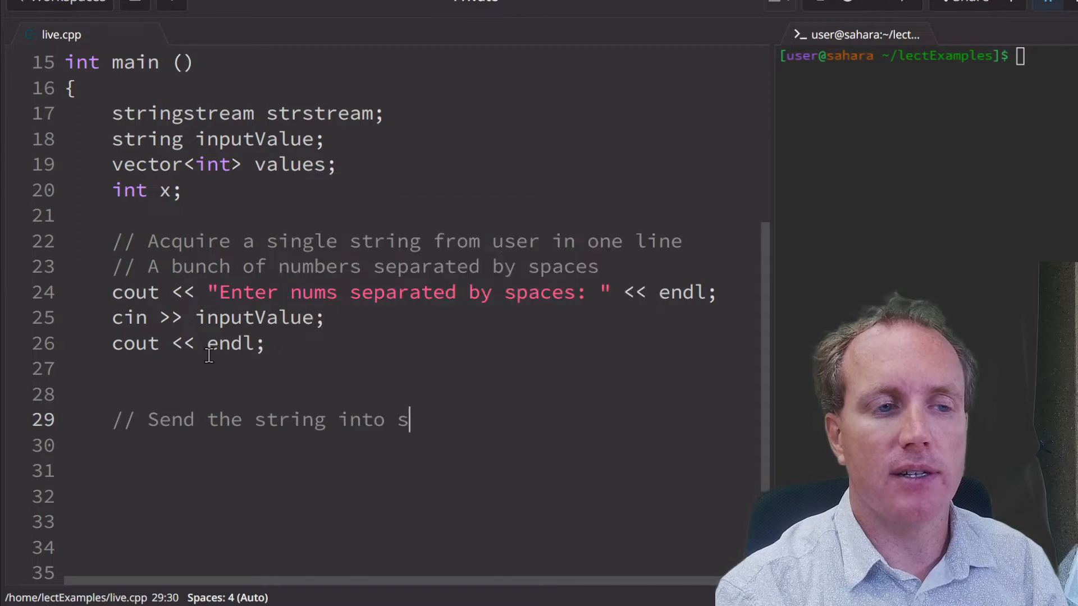
{"action": "type", "text": "tream for conversion"}
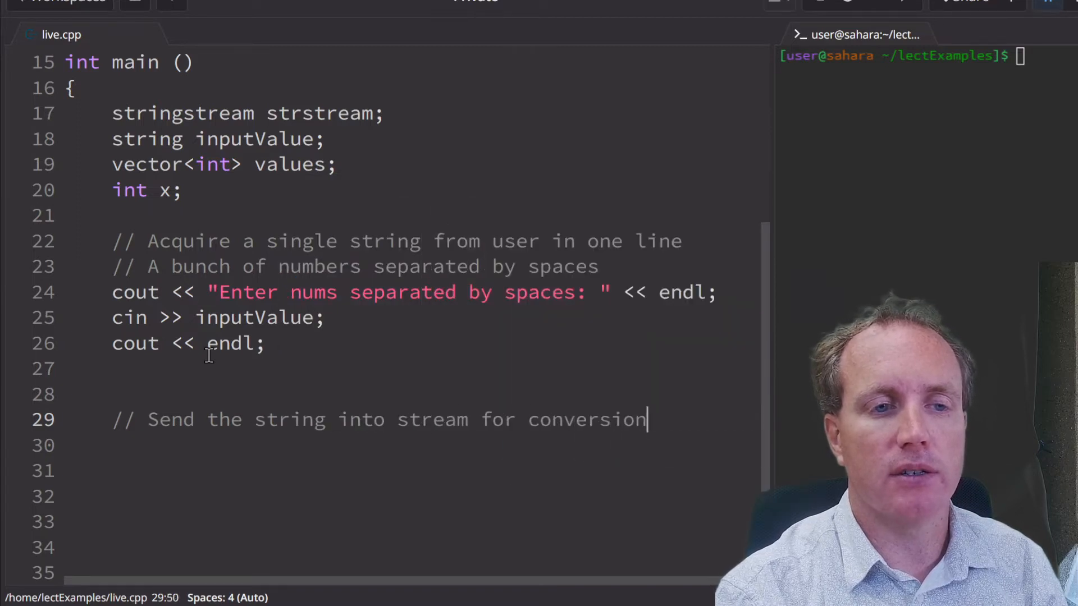
{"action": "key", "text": "Return"}
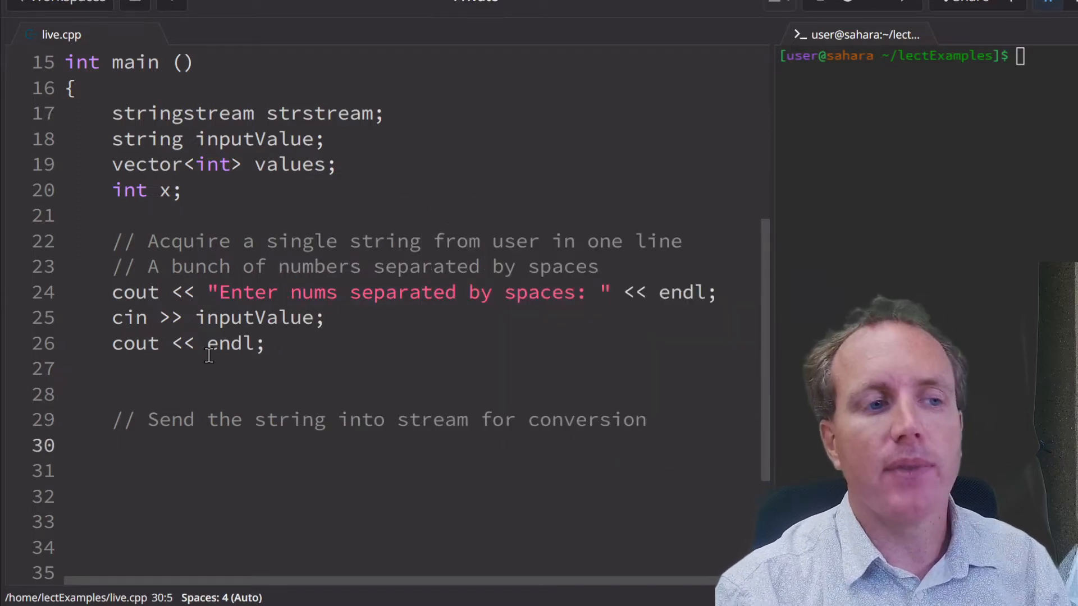
{"action": "type", "text": "s"}
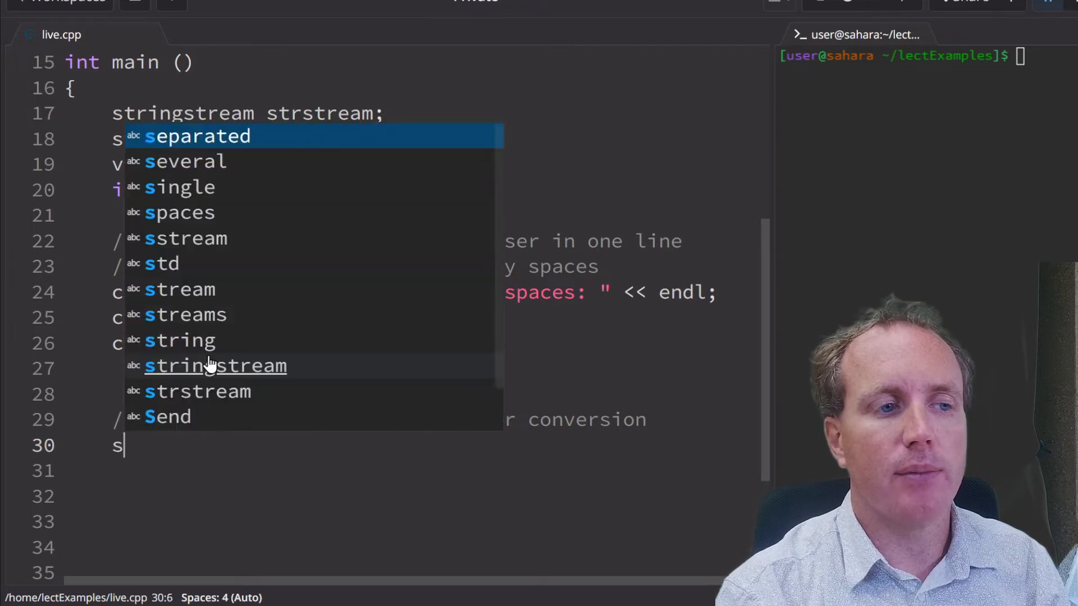
{"action": "type", "text": "trstream <"}
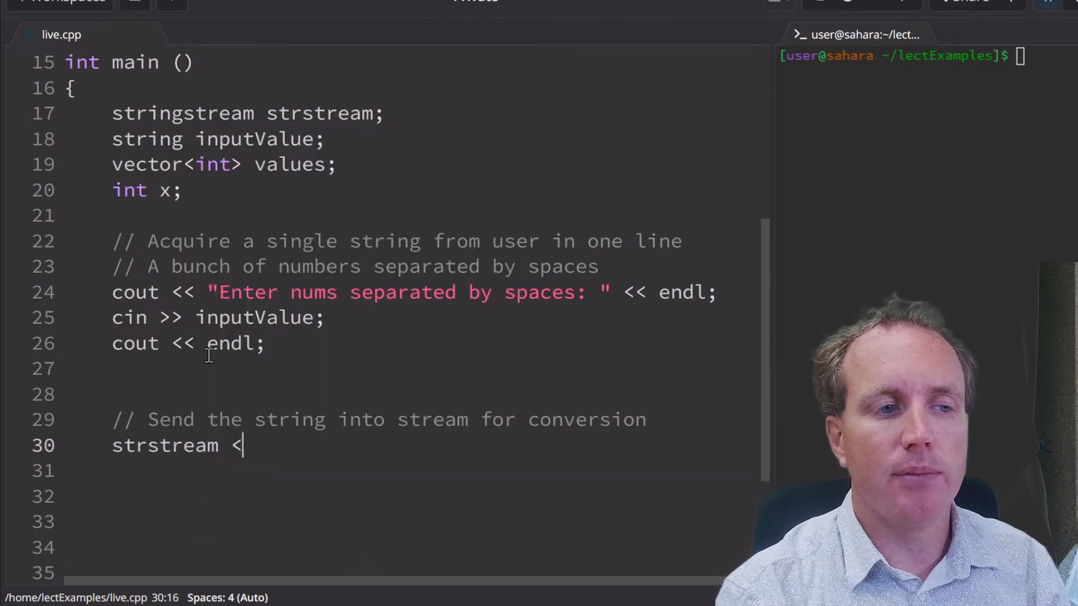
{"action": "type", "text": "<"}
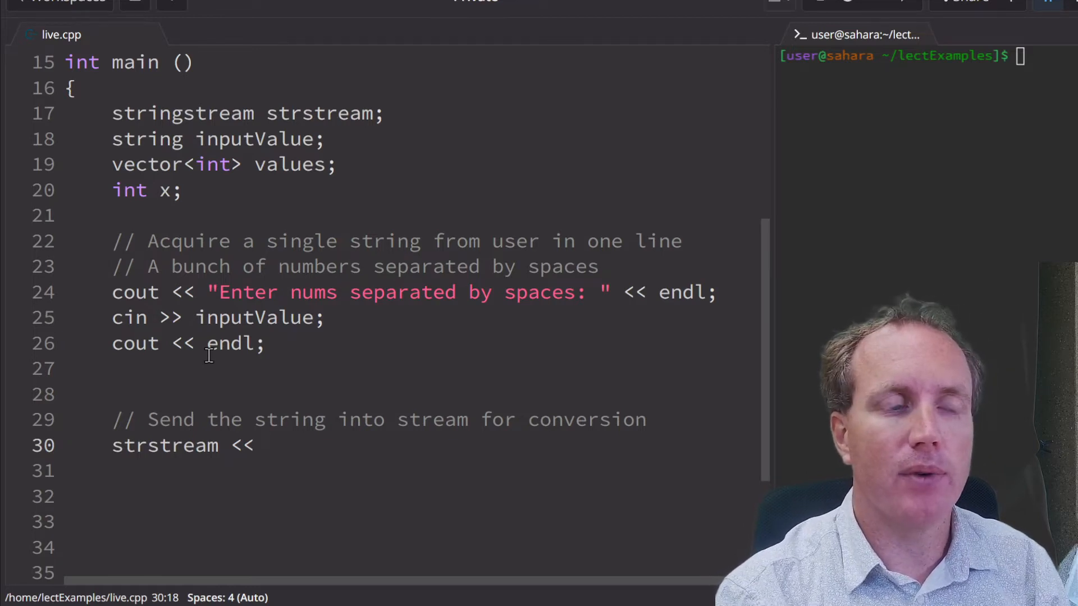
{"action": "type", "text": "inputV"}
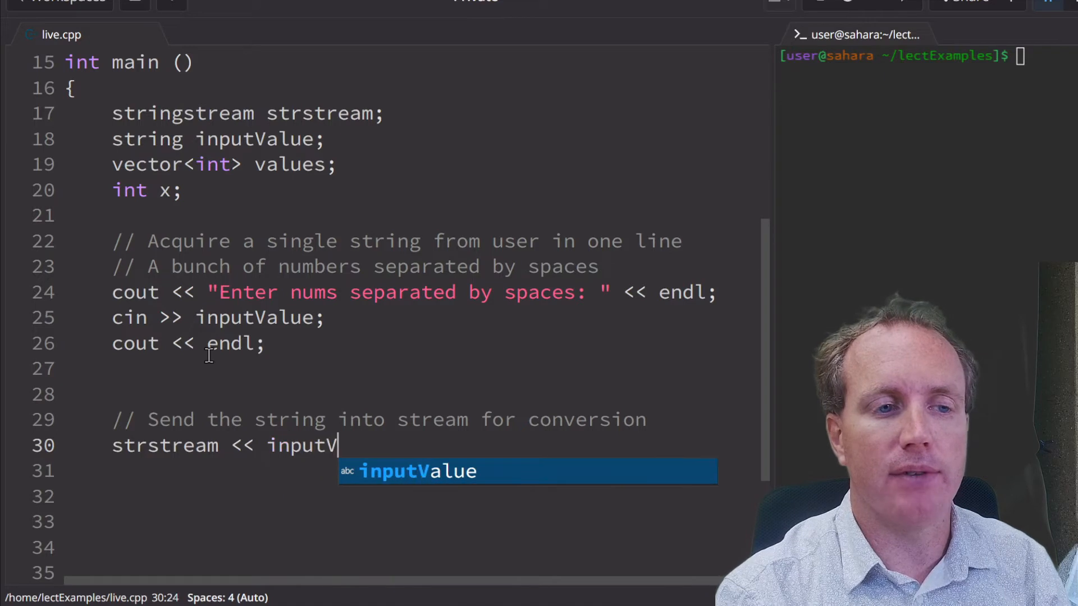
{"action": "type", "text": "al"}
{"action": "key", "text": "Tab"}
{"action": "type", "text": ";"}
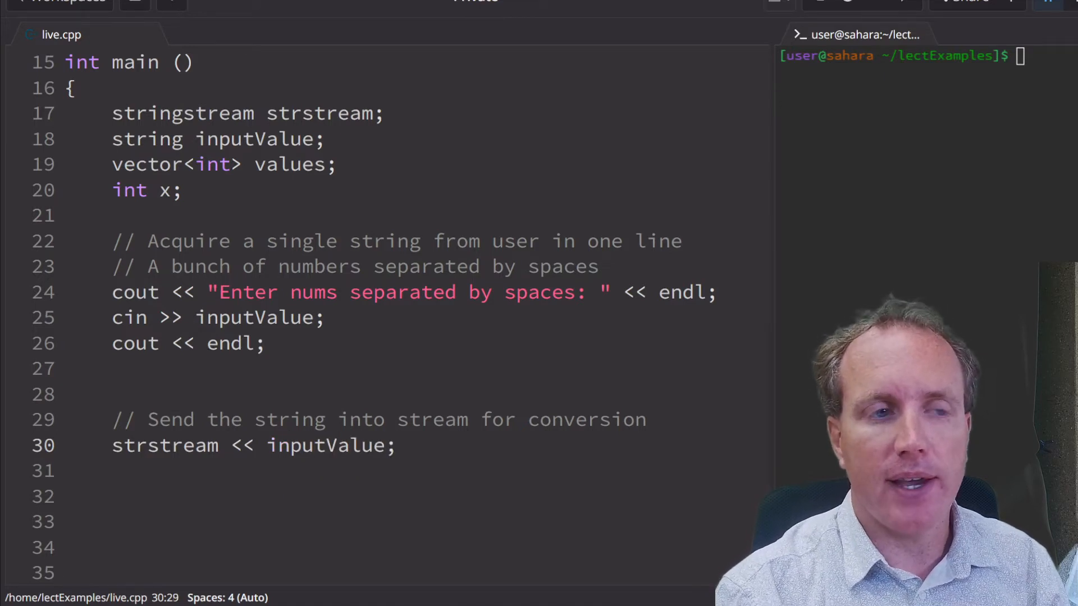
- Replace cin >> inputValue with getline(cin, inputValue); to read the whole line
{"action": "left_click_drag", "start_coordinate": [326, 318], "coordinate": [114, 318]}
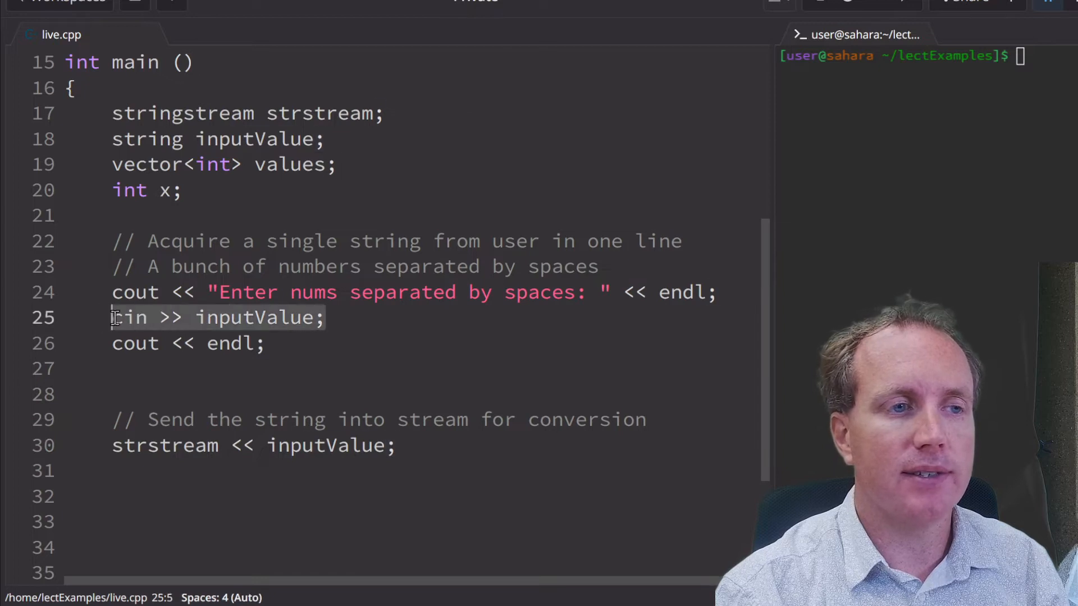
{"action": "type", "text": "get"}
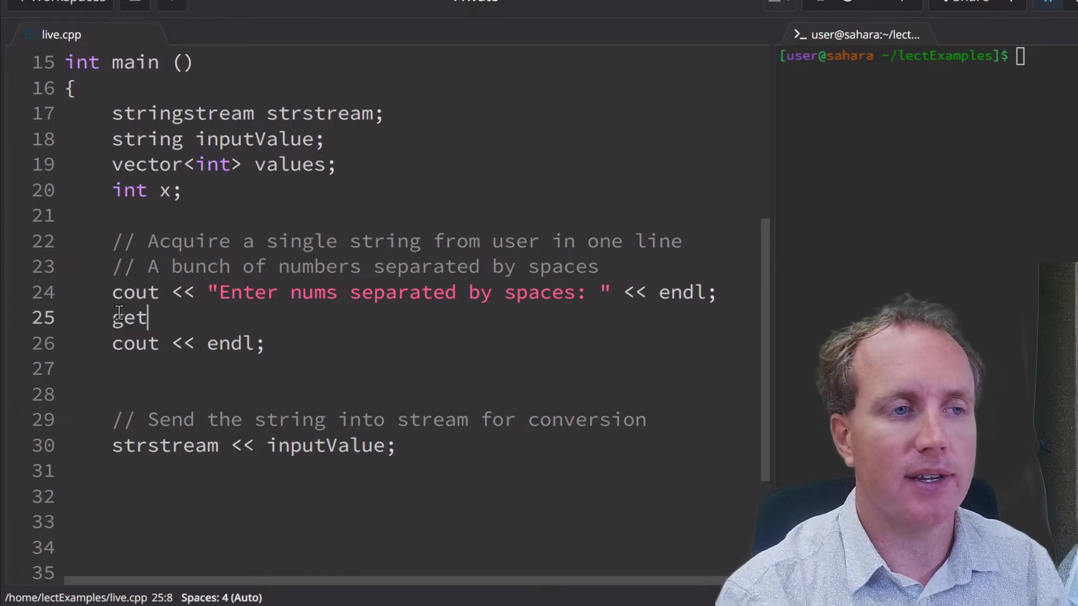
{"action": "type", "text": "line(cin, input"}
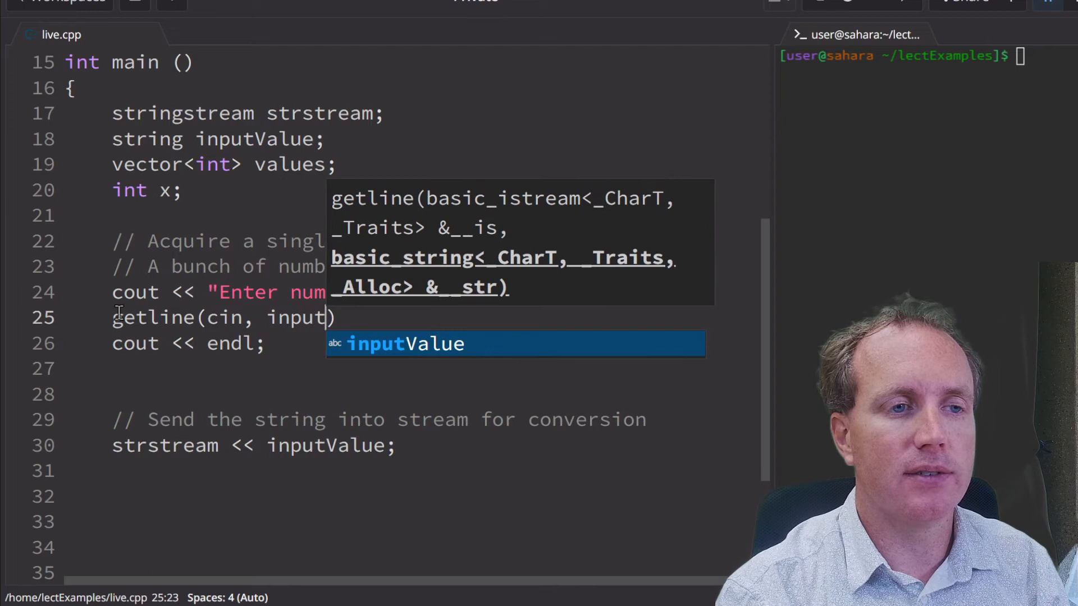
{"action": "key", "text": "Return"}
{"action": "type", "text": ");"}
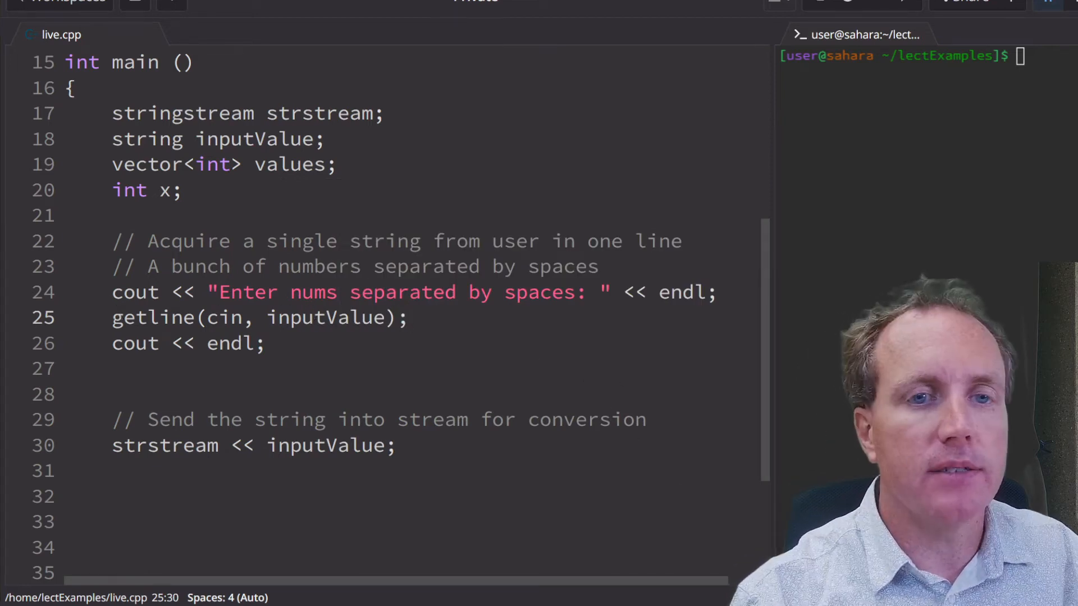
{"action": "left_click", "coordinate": [424, 469]}
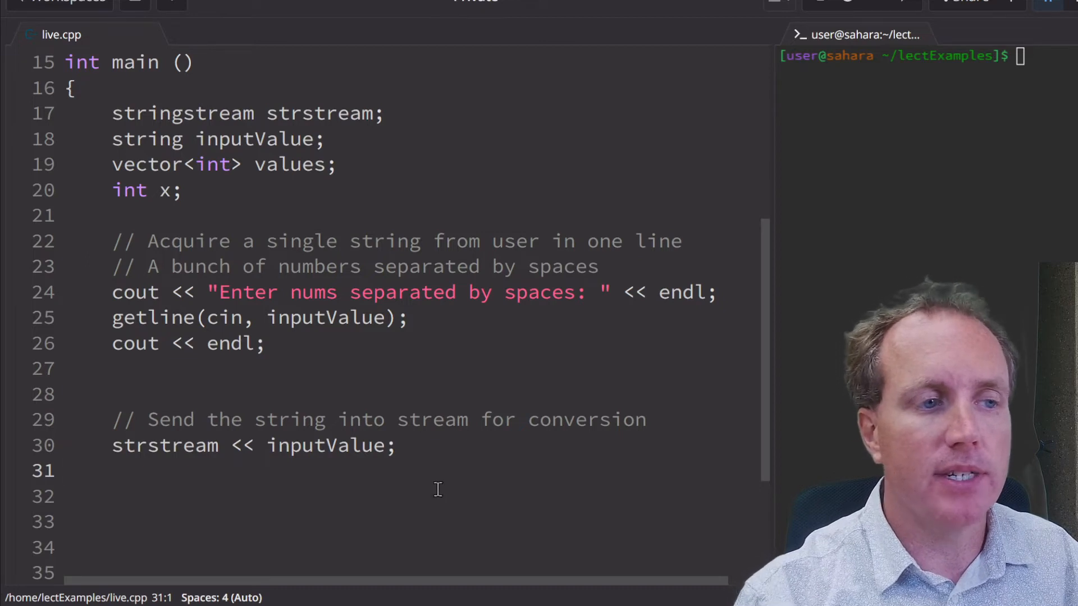
- Add an indented comment on line 32 describing the extraction loop
{"action": "left_click", "coordinate": [392, 495]}
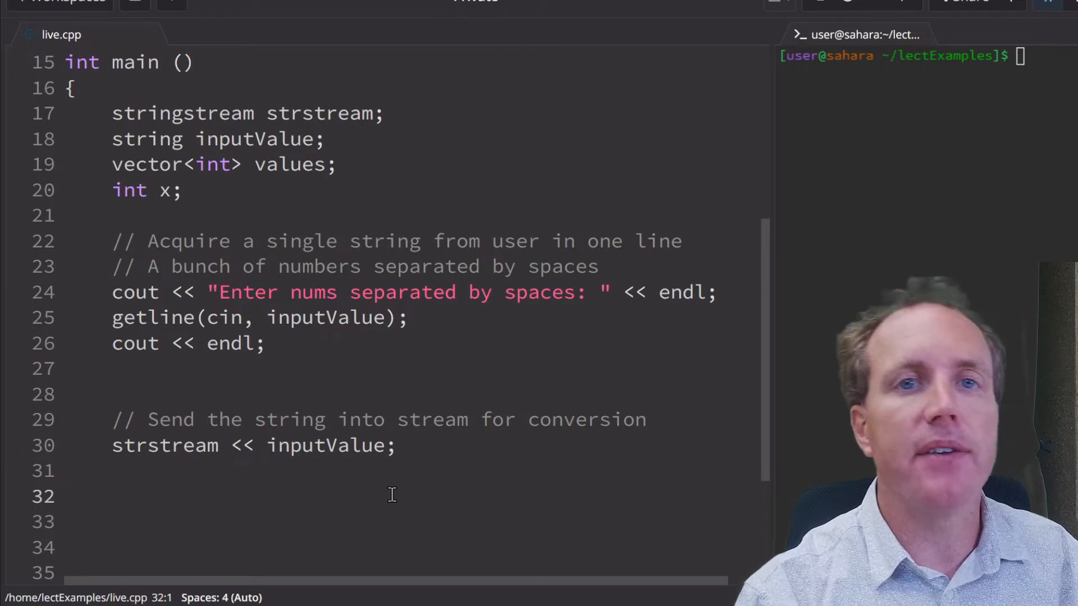
{"action": "key", "text": "Down"}
{"action": "key", "text": "Down"}
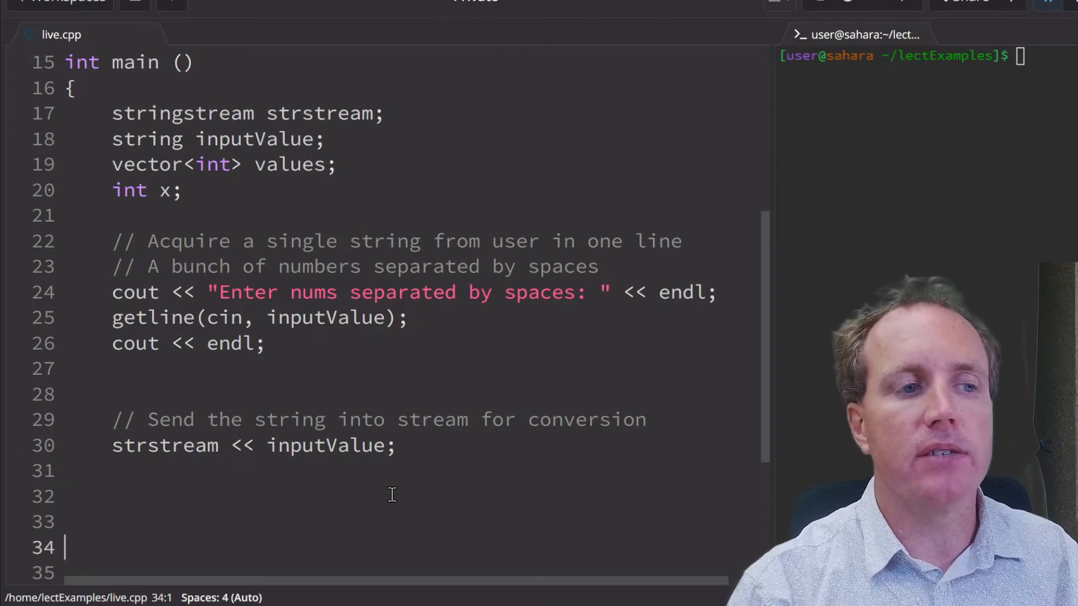
{"action": "key", "text": "Down"}
{"action": "key", "text": "Up"}
{"action": "key", "text": "Up"}
{"action": "key", "text": "Up"}
{"action": "key", "text": "Tab"}
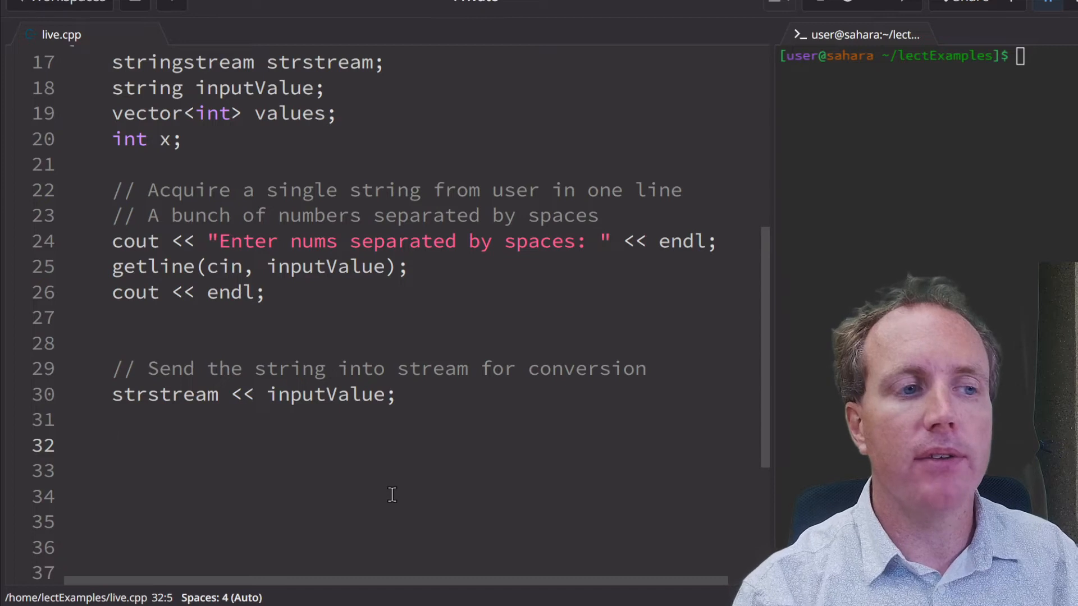
{"action": "type", "text": "// Extract "}
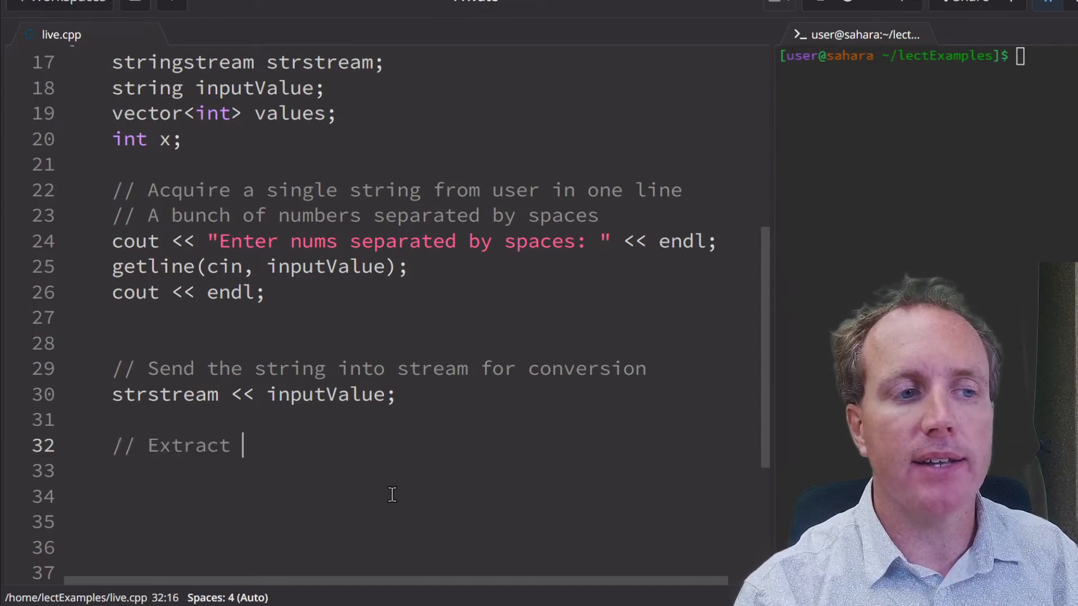
{"action": "type", "text": "integers one by"}
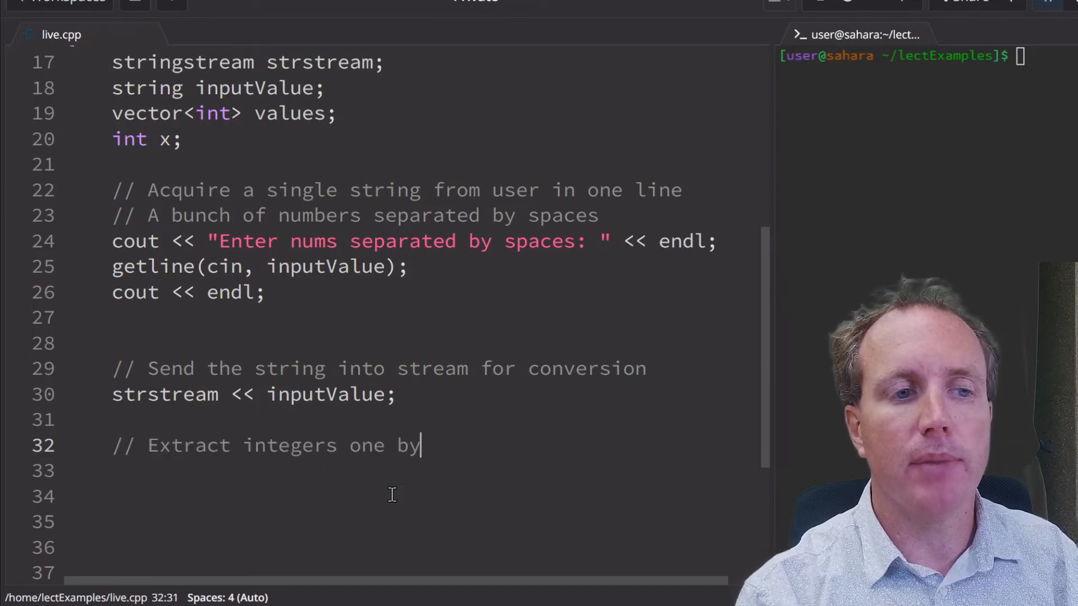
{"action": "type", "text": " one from the stre"}
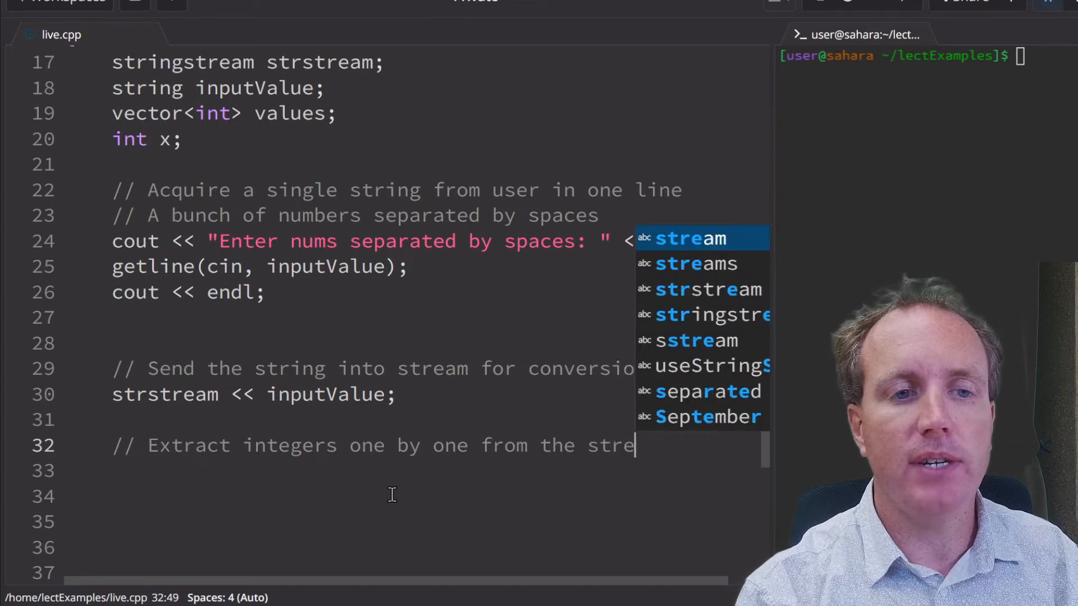
{"action": "type", "text": "am"}
{"action": "key", "text": "Return"}
{"action": "type", "text": "while "}
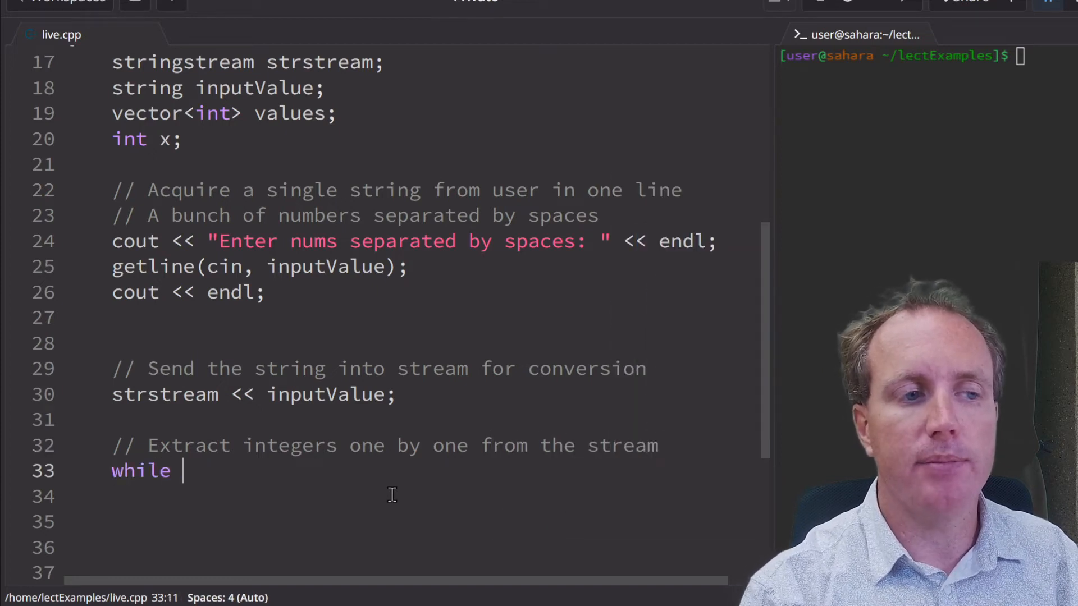
{"action": "type", "text": "(strstream "}
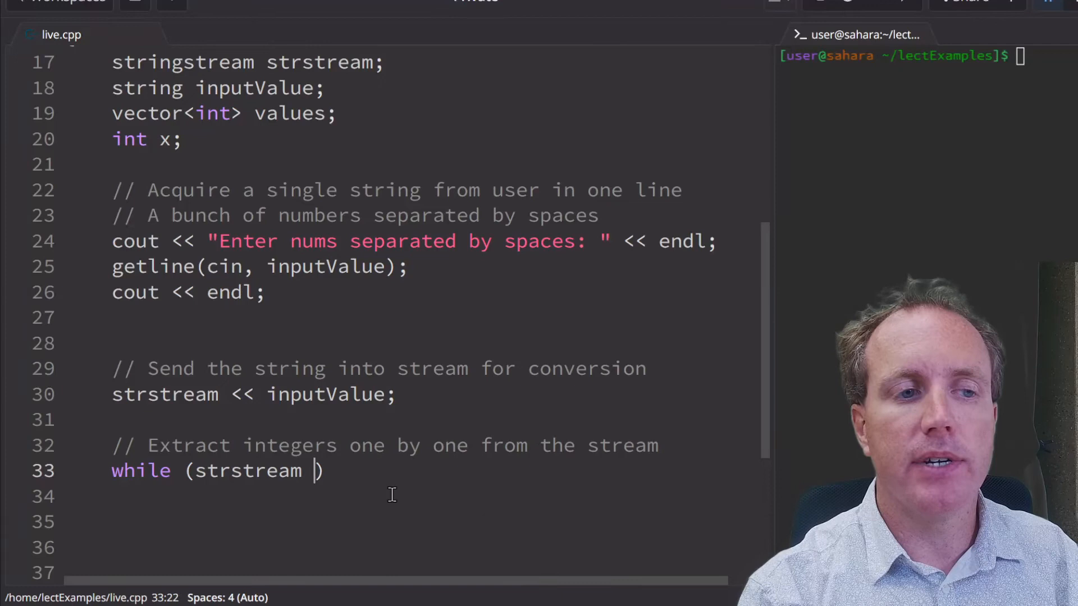
{"action": "type", "text": ">> "}
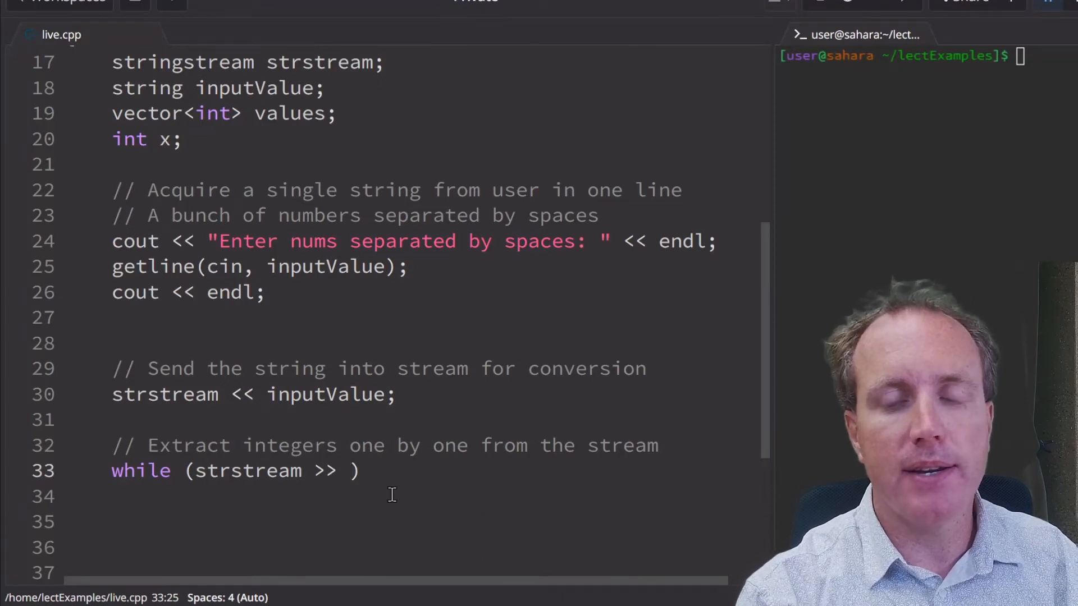
{"action": "type", "text": "x)"}
- Write while (strstream >> x) { values.push_back(x); } to collect each integer
{"action": "key", "text": "Return"}
{"action": "type", "text": "{"}
{"action": "key", "text": "Return"}
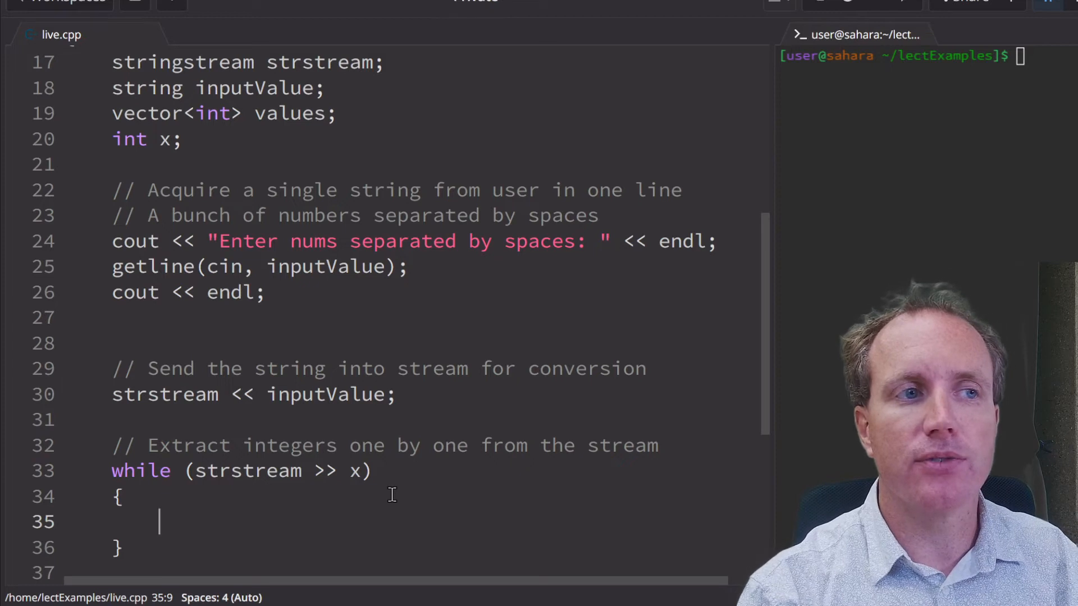
{"action": "type", "text": "valu"}
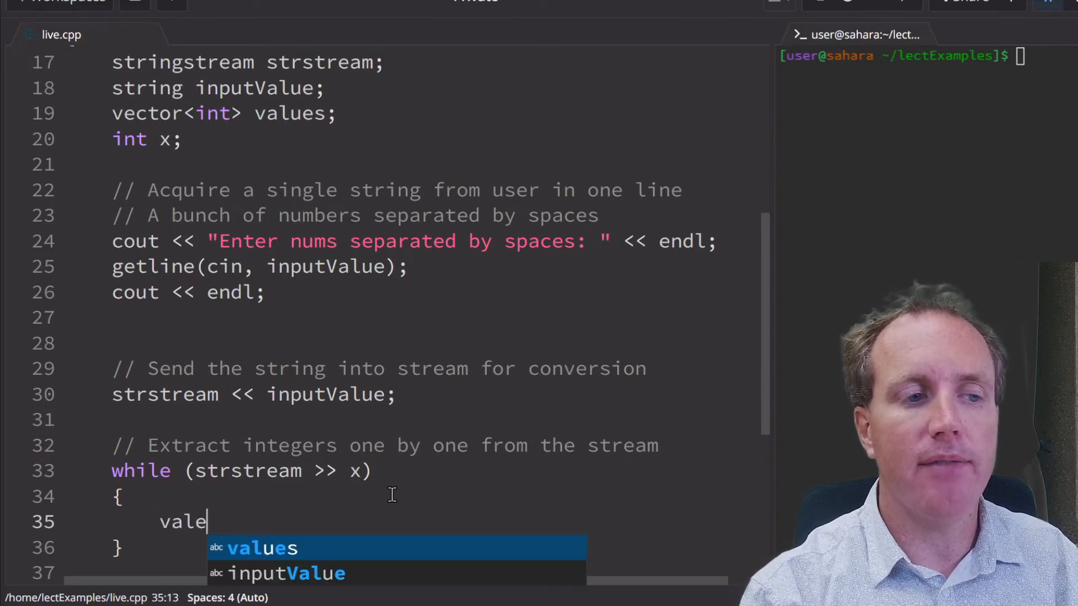
{"action": "key", "text": "Tab"}
{"action": "type", "text": "."}
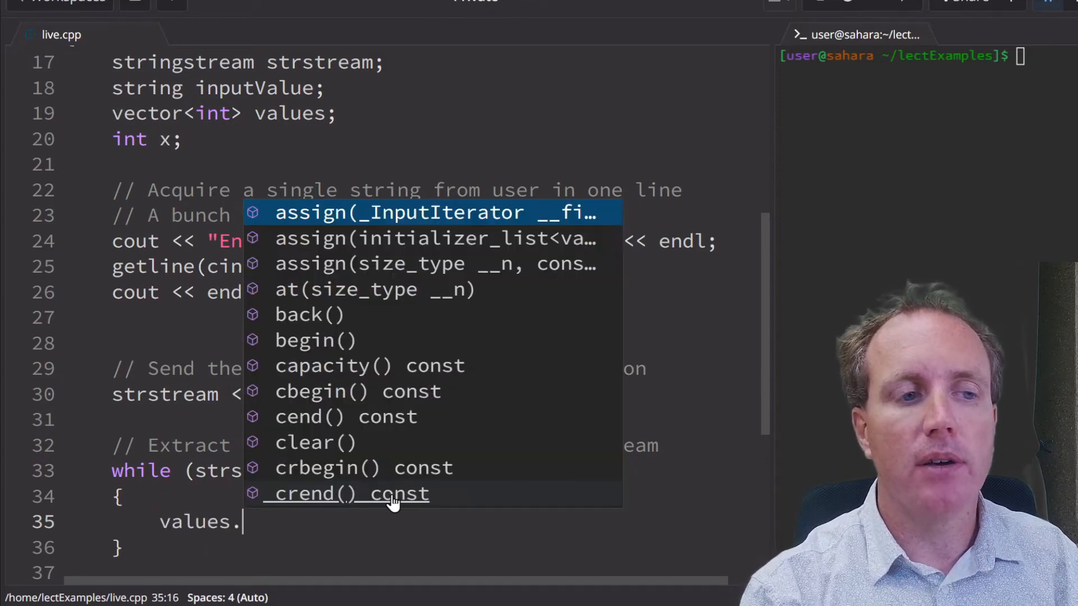
{"action": "type", "text": "pu"}
{"action": "key", "text": "Tab"}
{"action": "type", "text": "("}
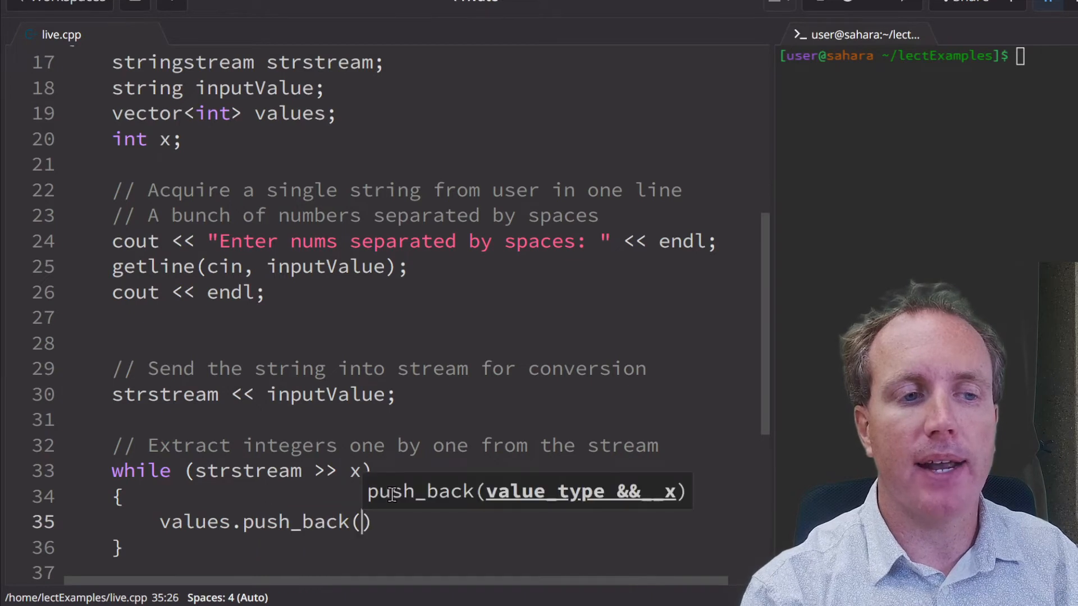
{"action": "type", "text": "x);"}
{"action": "scroll", "coordinate": [392, 494], "scroll_direction": "down", "scroll_amount": 2}
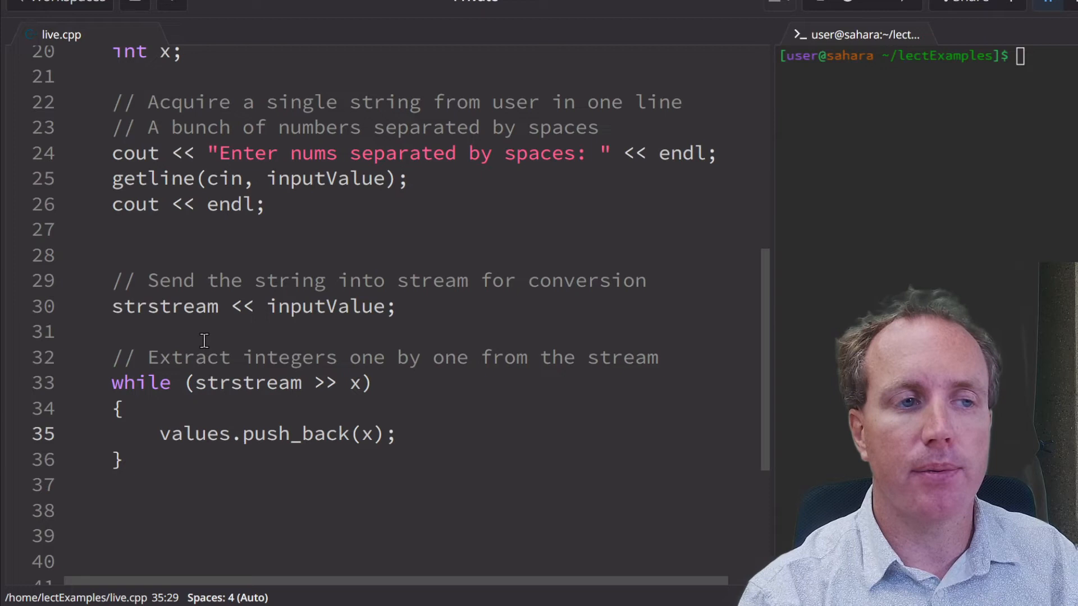
{"action": "double_click", "coordinate": [206, 384]}
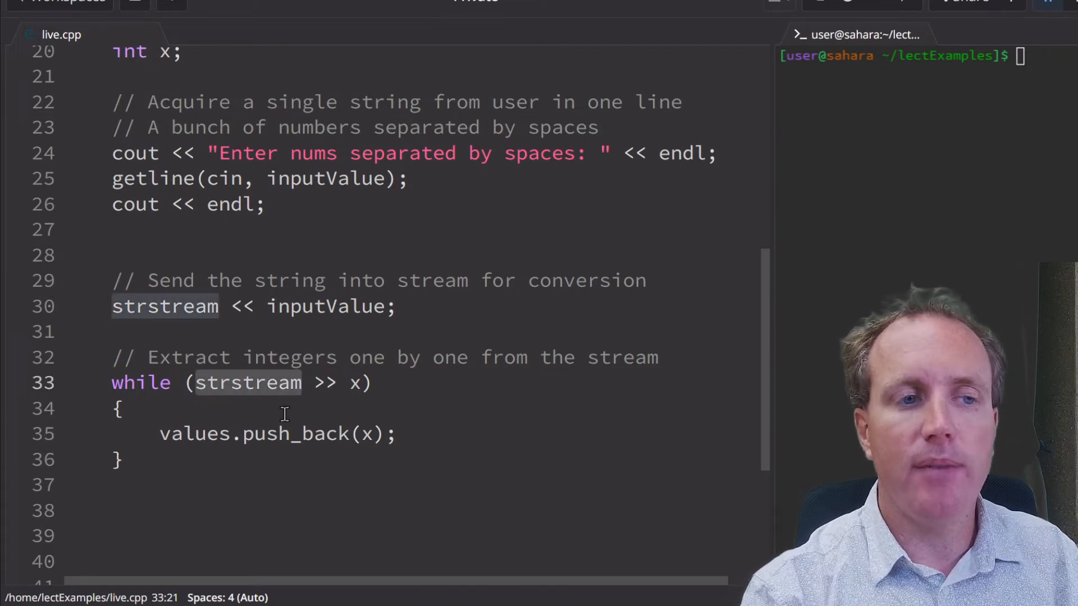
{"action": "left_click", "coordinate": [354, 385]}
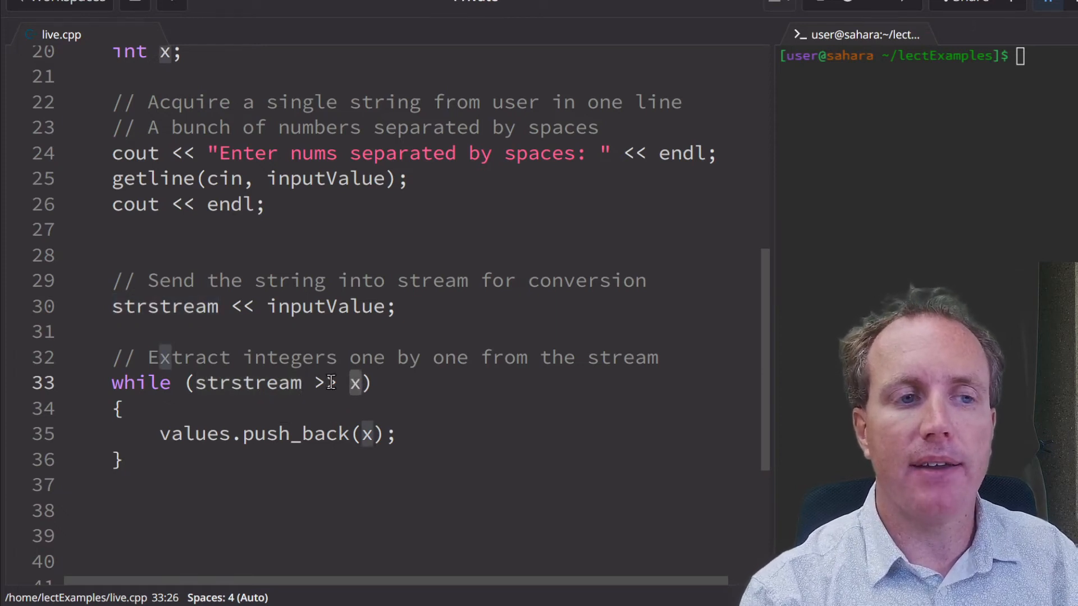
{"action": "left_click", "coordinate": [306, 386]}
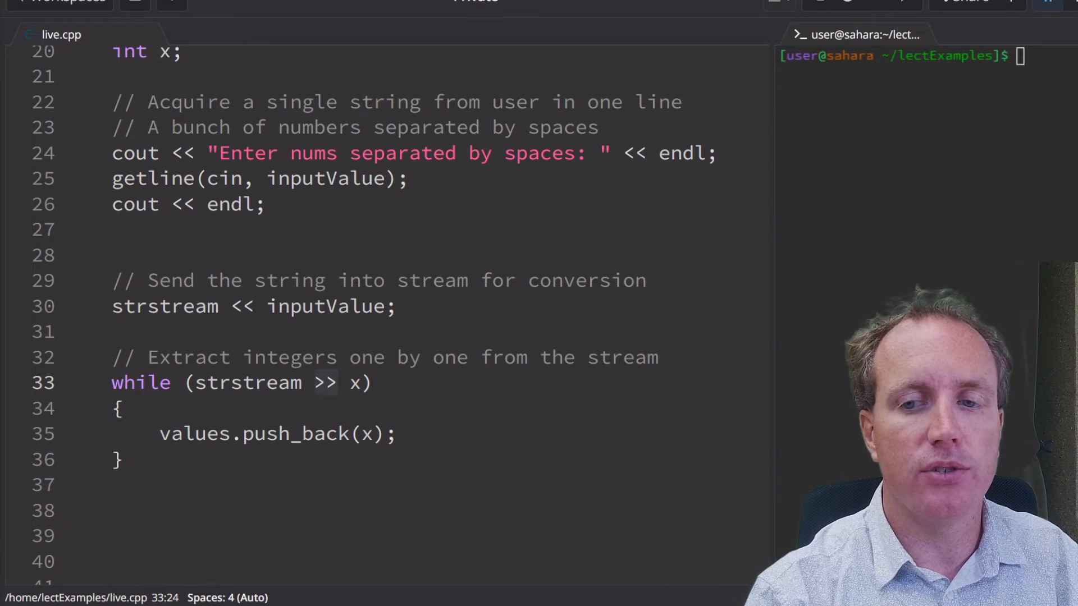
- Add the comment // Repeat user input values below the while loop
{"action": "left_click", "coordinate": [84, 511]}
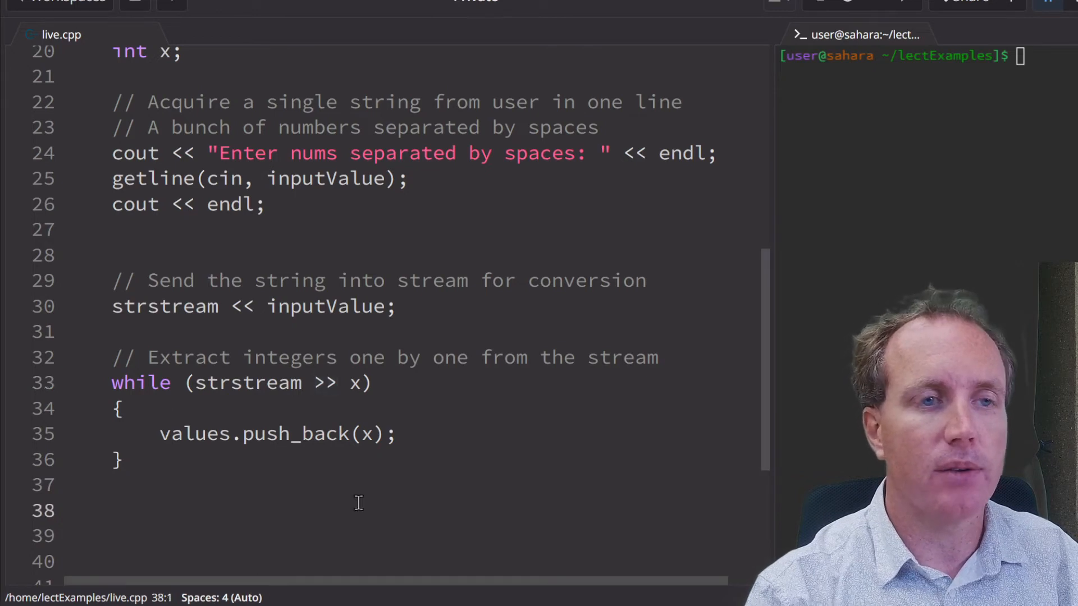
{"action": "type", "text": "// "}
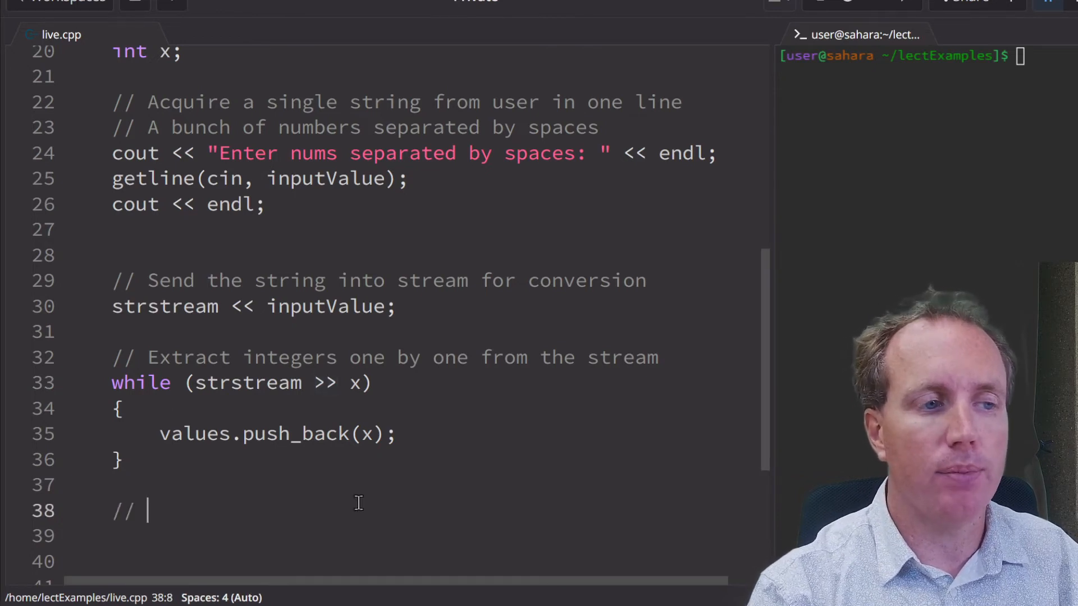
{"action": "type", "text": "Re"}
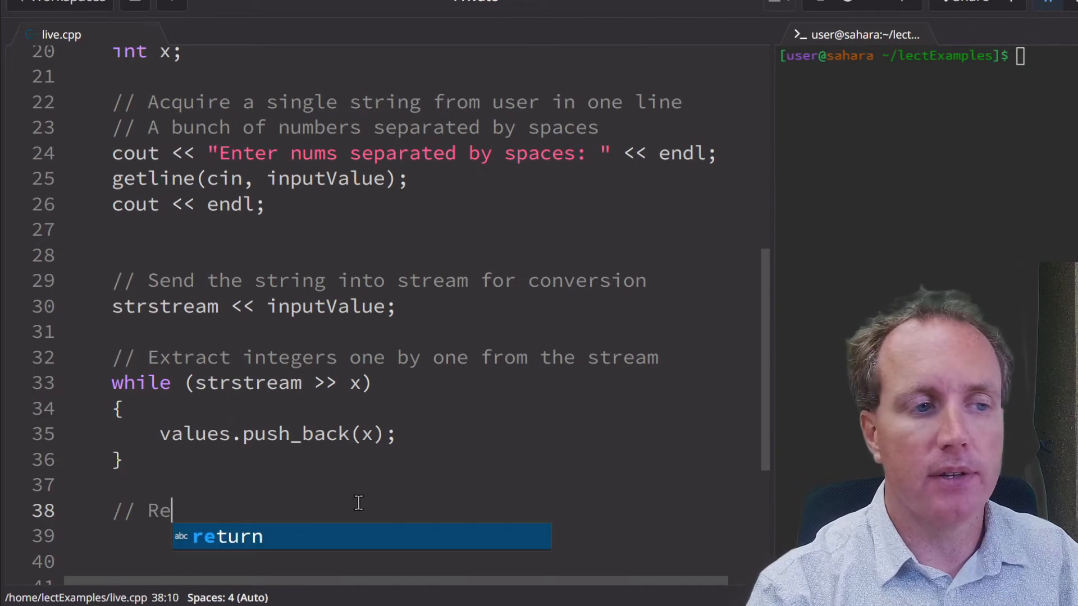
{"action": "type", "text": "peat user input"}
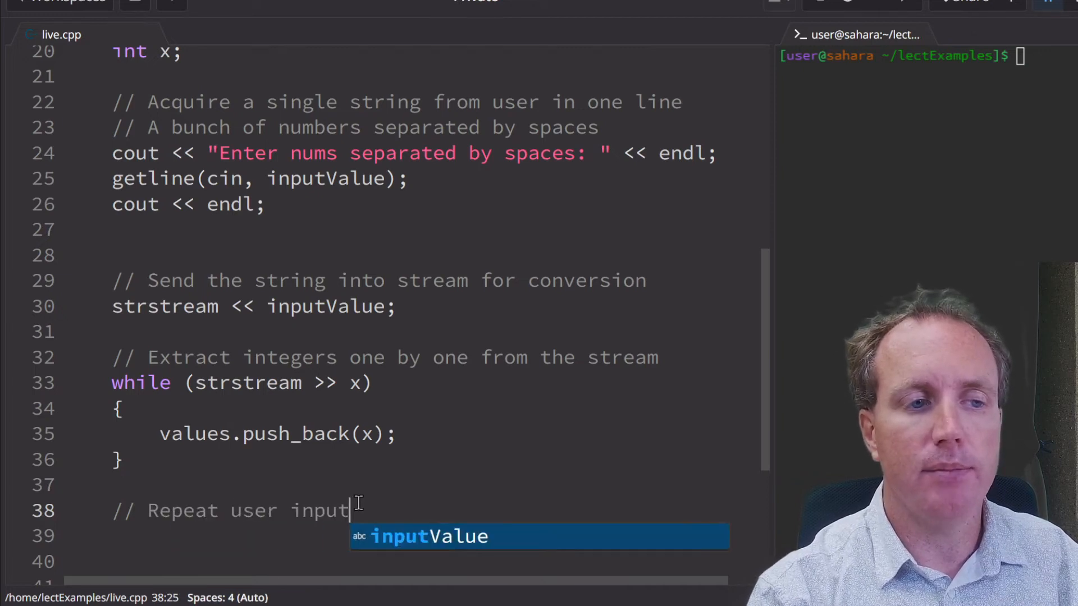
{"action": "type", "text": " val"}
{"action": "key", "text": "Tab"}
{"action": "key", "text": "Return"}
{"action": "type", "text": "/"}
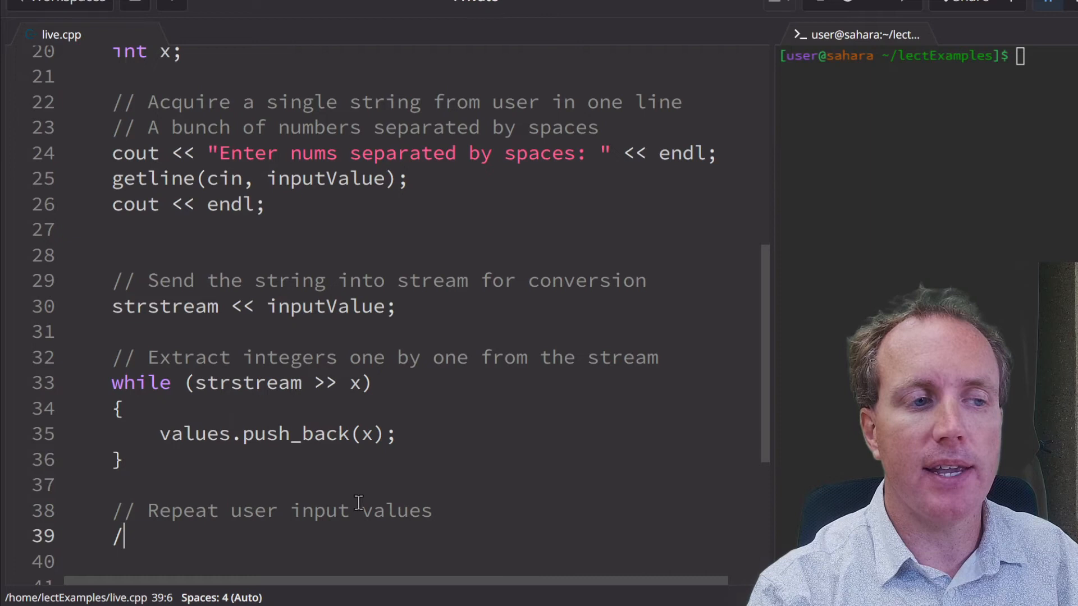
{"action": "key", "text": "BackSpace"}
{"action": "type", "text": "cout "}
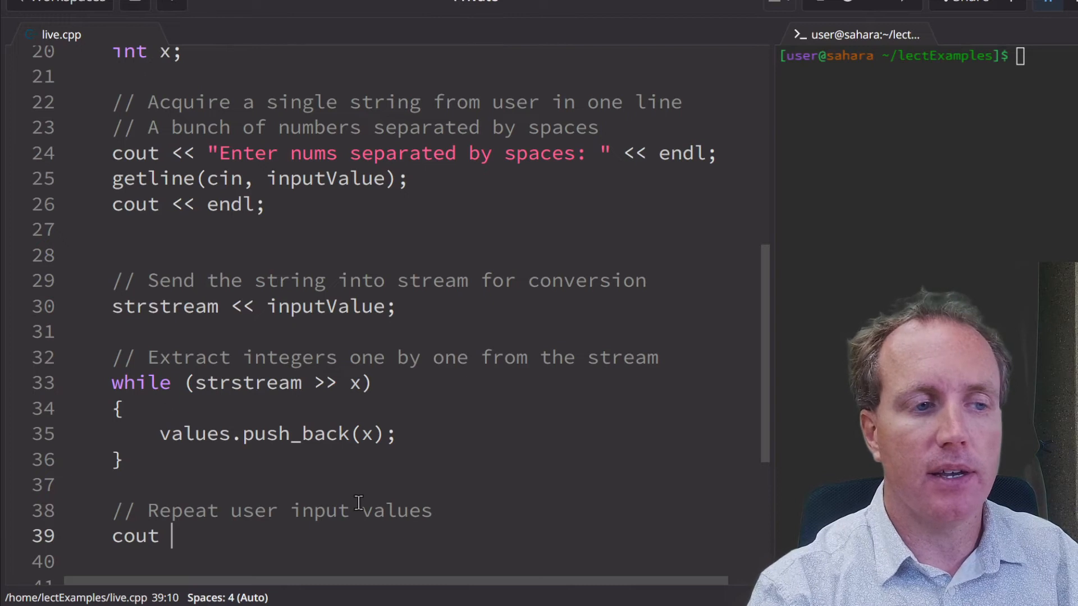
{"action": "type", "text": "<< \"You enter"}
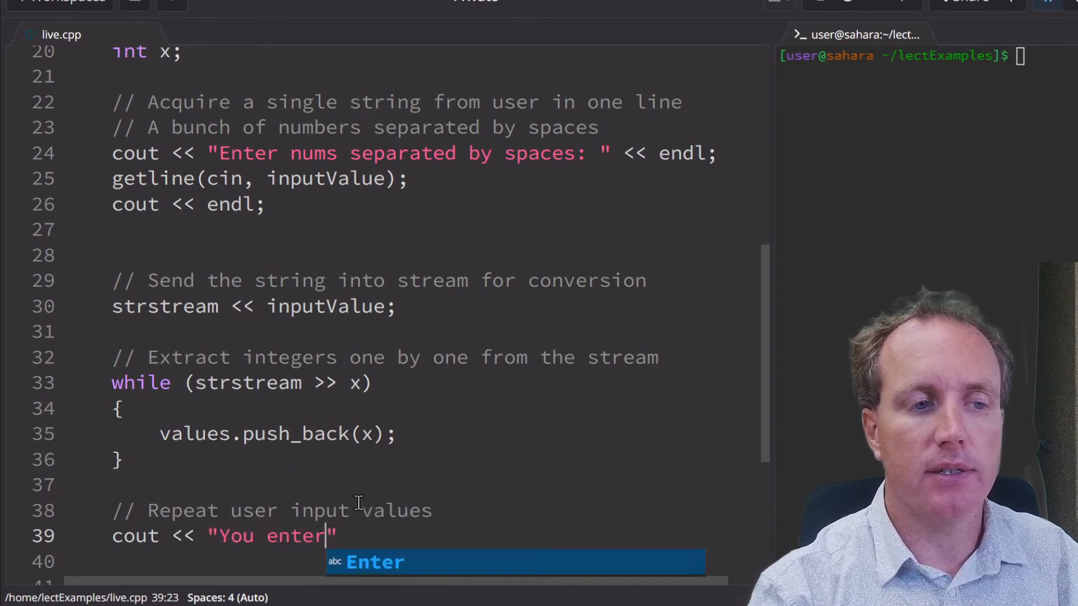
{"action": "type", "text": "ed: \" << pu"}
- Print "You entered: " followed by inputValue and endl with cout
{"action": "key", "text": "BackSpace"}
{"action": "key", "text": "BackSpace"}
{"action": "type", "text": "inp"}
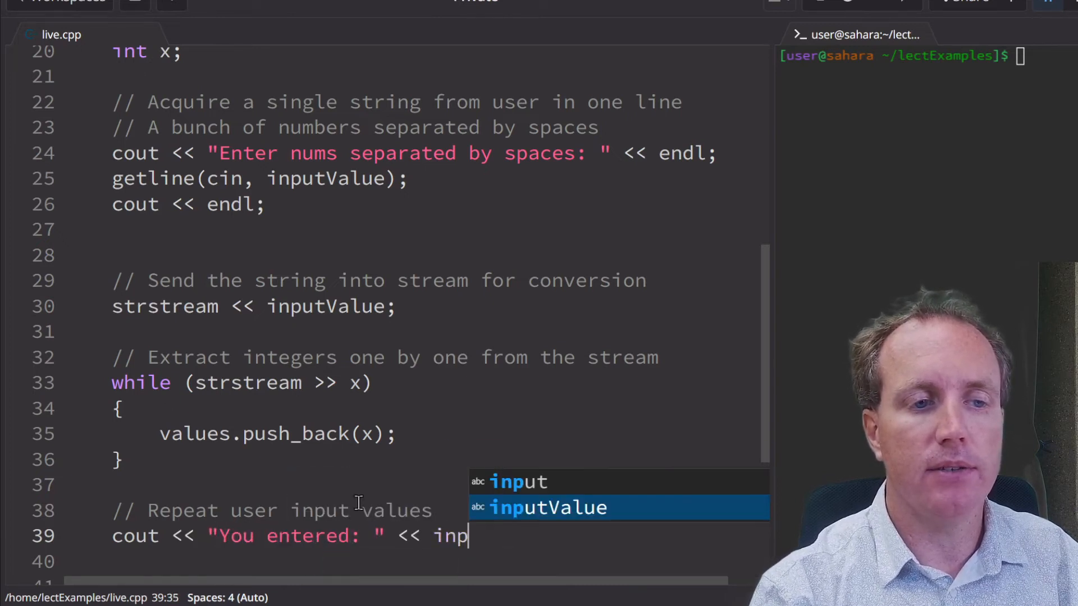
{"action": "type", "text": "utVal"}
{"action": "key", "text": "Tab"}
{"action": "type", "text": "<< "}
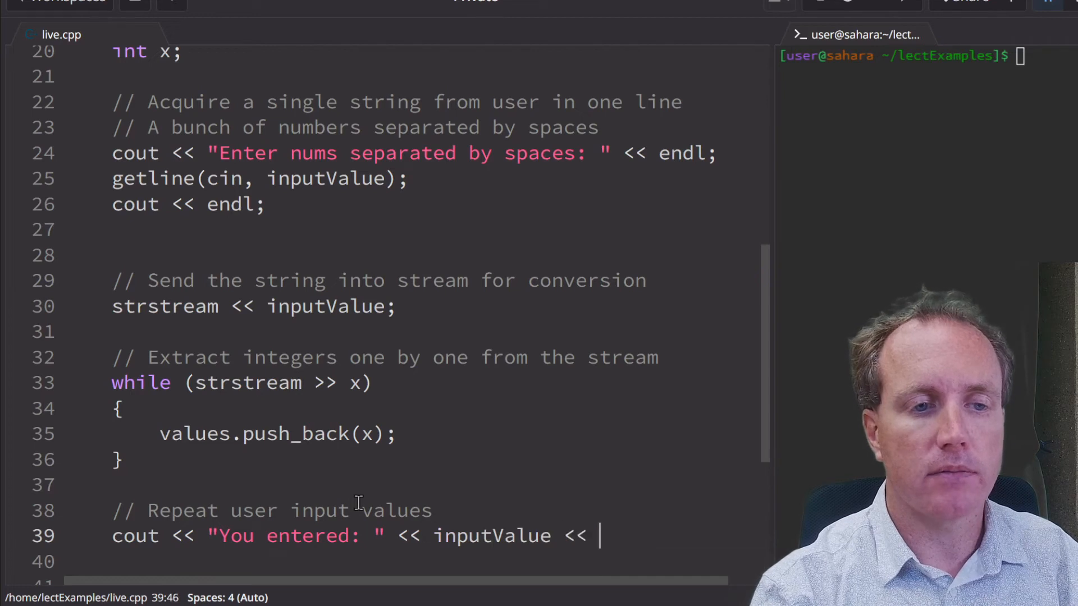
{"action": "type", "text": "endl;"}
{"action": "key", "text": "Return"}
{"action": "key", "text": "Return"}
{"action": "type", "text": "/ Double"}
- Add the doubling comment and cout << "Doubled up: "; before the loop
{"action": "key", "text": "BackSpace"}
{"action": "key", "text": "BackSpace"}
{"action": "key", "text": "BackSpace"}
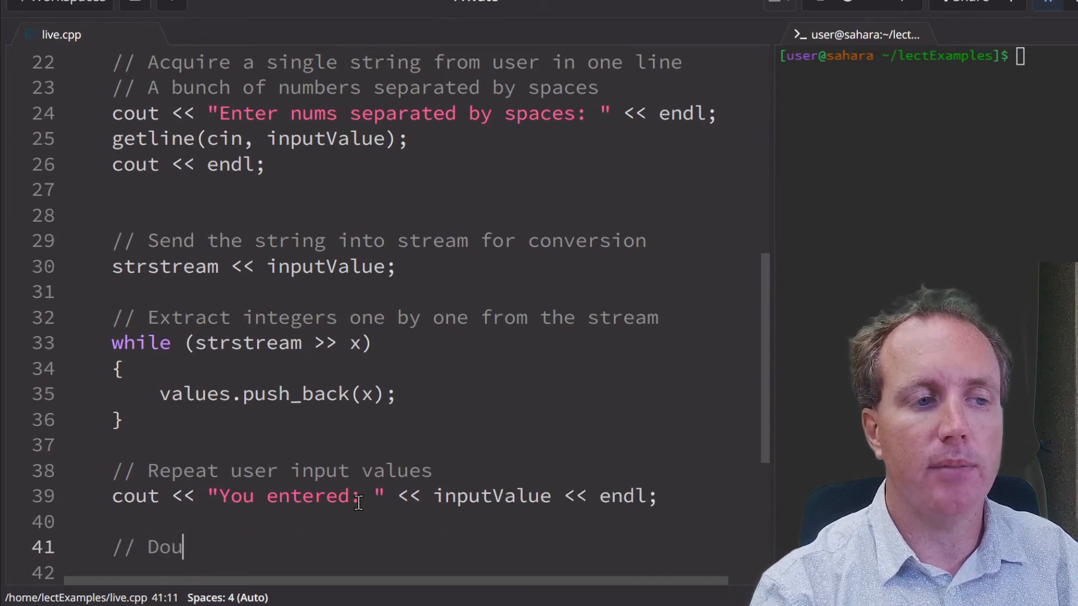
{"action": "key", "text": "BackSpace"}
{"action": "key", "text": "BackSpace"}
{"action": "key", "text": "BackSpace"}
{"action": "type", "text": "output the d"}
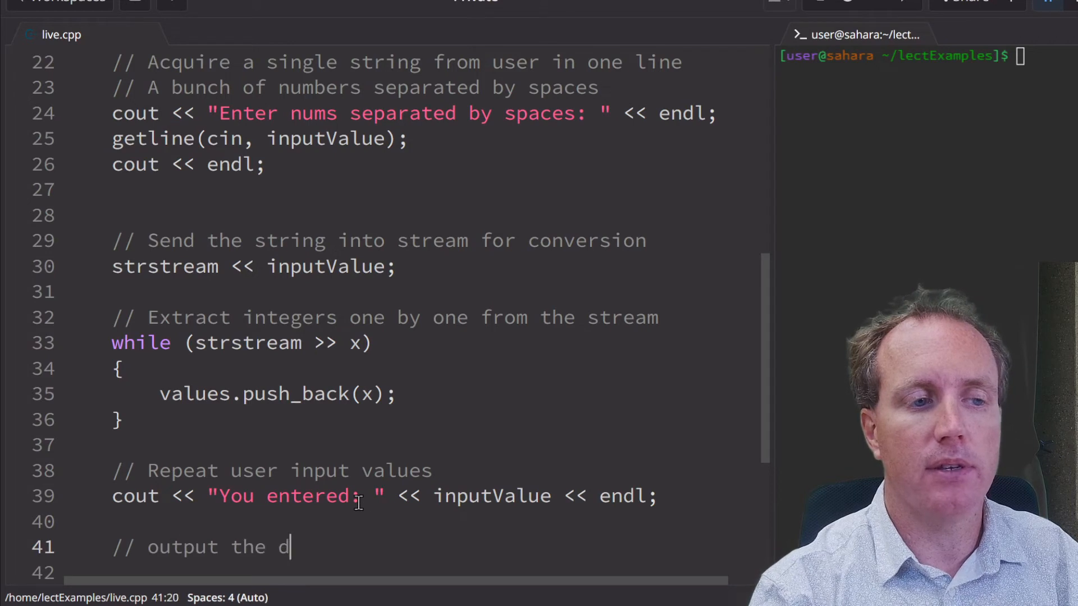
{"action": "type", "text": "oubling fo"}
{"action": "key", "text": "BackSpace"}
{"action": "key", "text": "BackSpace"}
{"action": "key", "text": "BackSpace"}
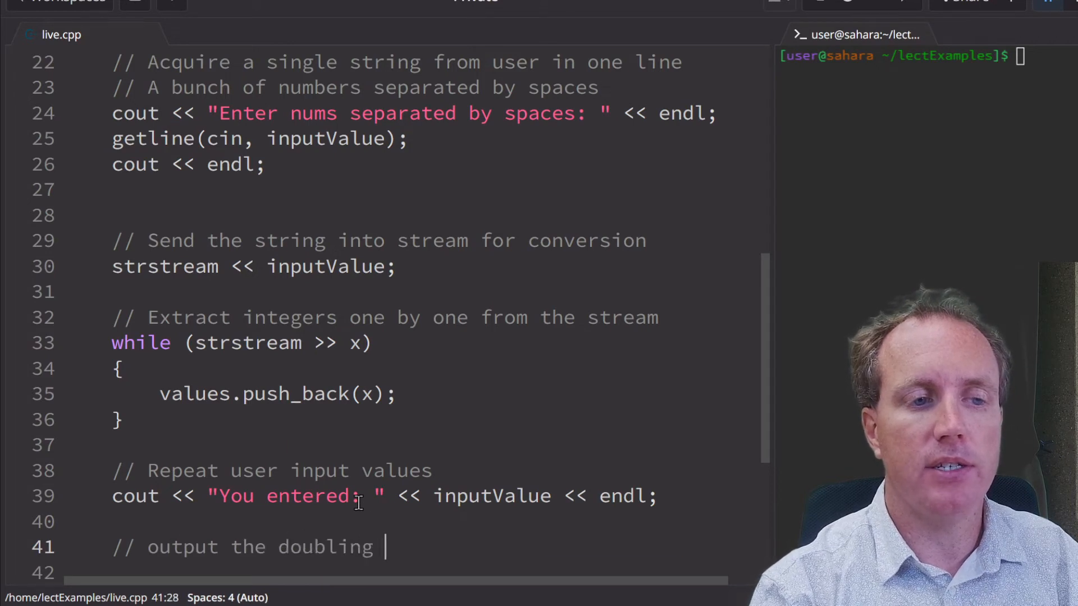
{"action": "type", "text": "of each "}
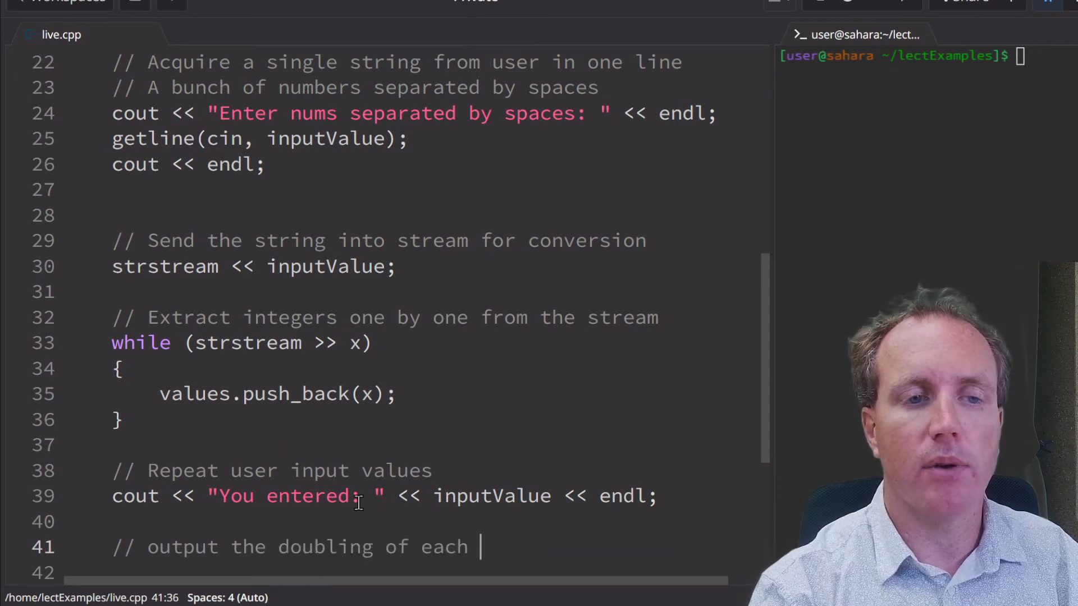
{"action": "type", "text": "integeer"}
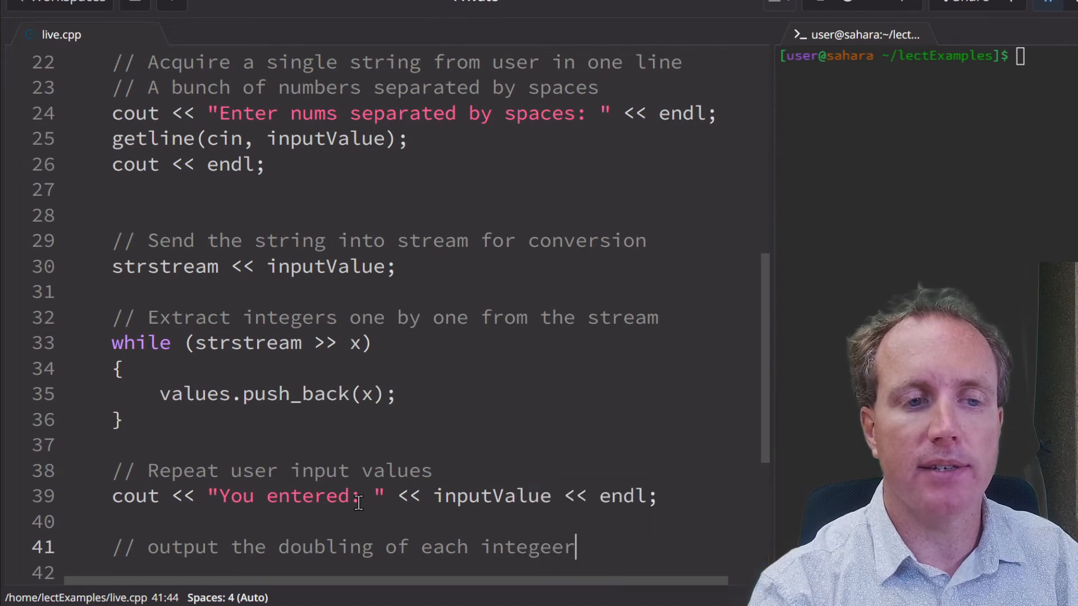
{"action": "key", "text": "Return"}
{"action": "key", "text": "Return"}
{"action": "key", "text": "Return"}
{"action": "key", "text": "Return"}
{"action": "key", "text": "Return"}
{"action": "left_click", "coordinate": [330, 379]}
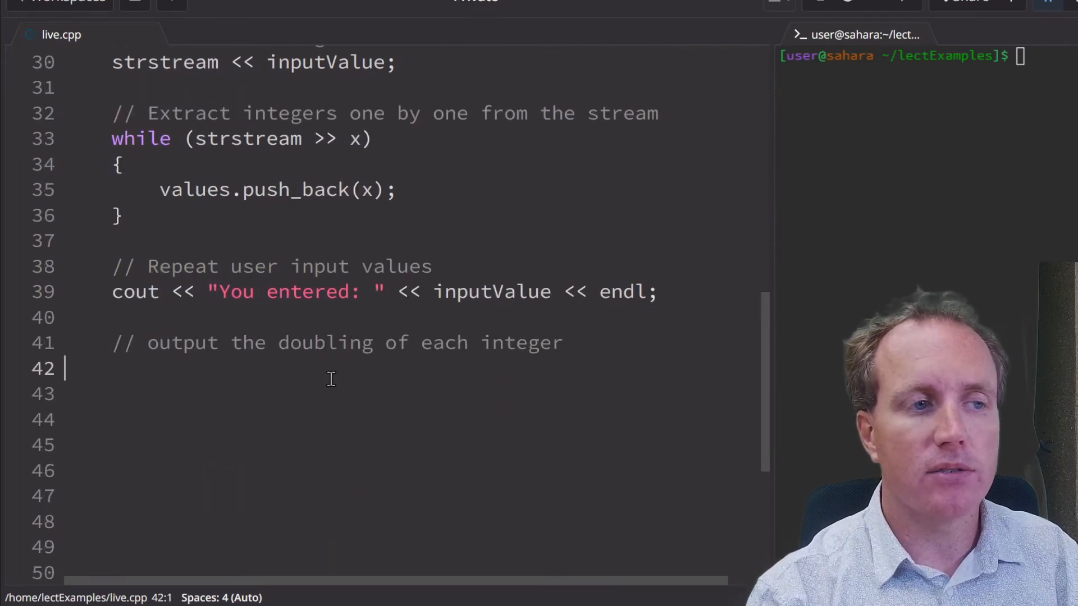
{"action": "type", "text": "cout "}
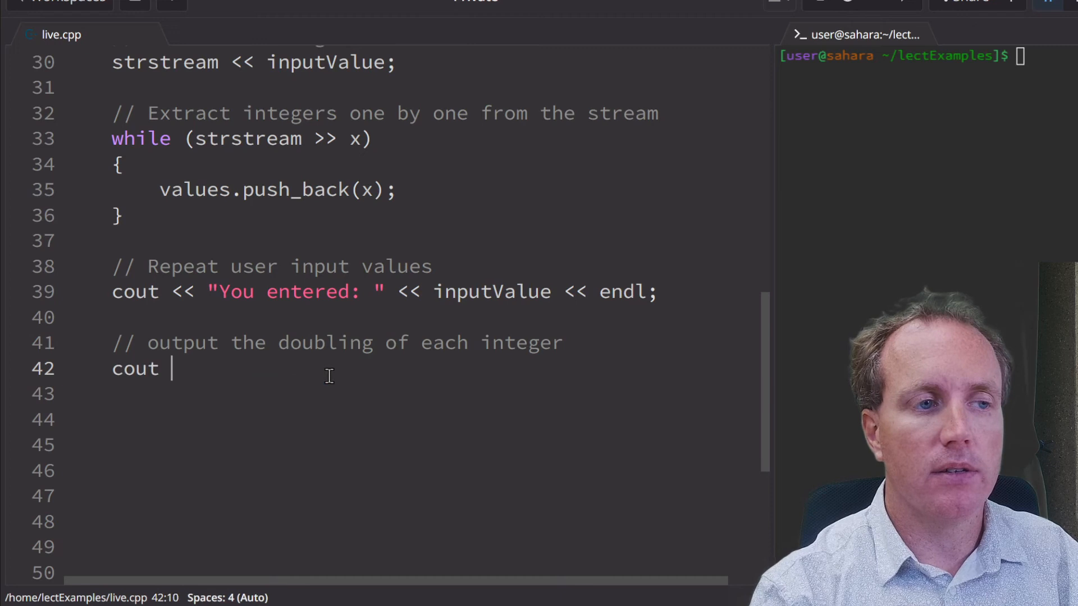
{"action": "type", "text": "<< \"Doubled up: "}
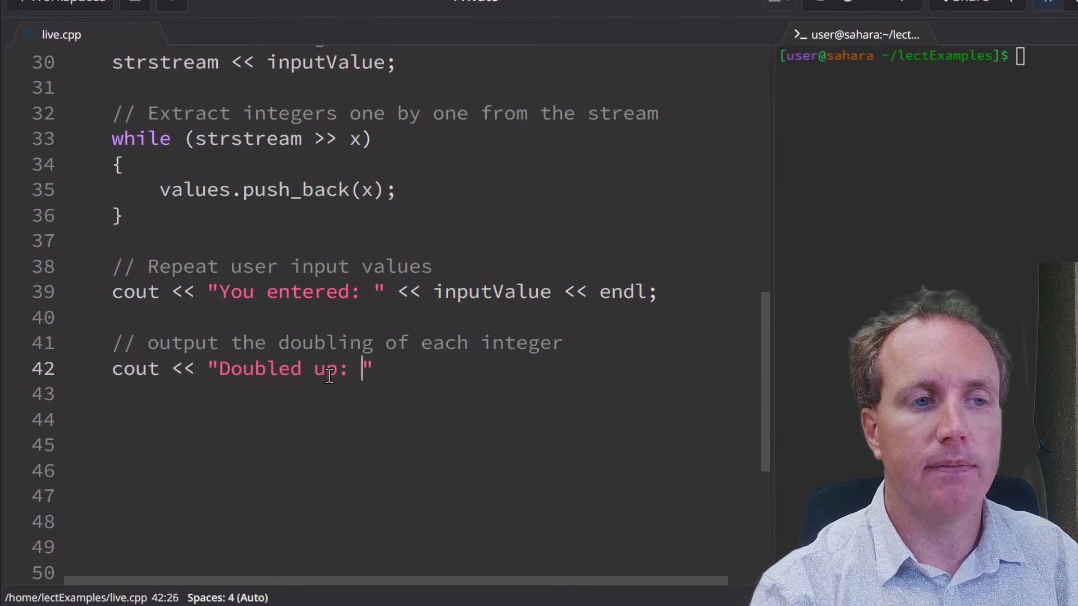
{"action": "type", "text": "\" << endl;"}
{"action": "key", "text": "Return"}
{"action": "type", "text": "or"}
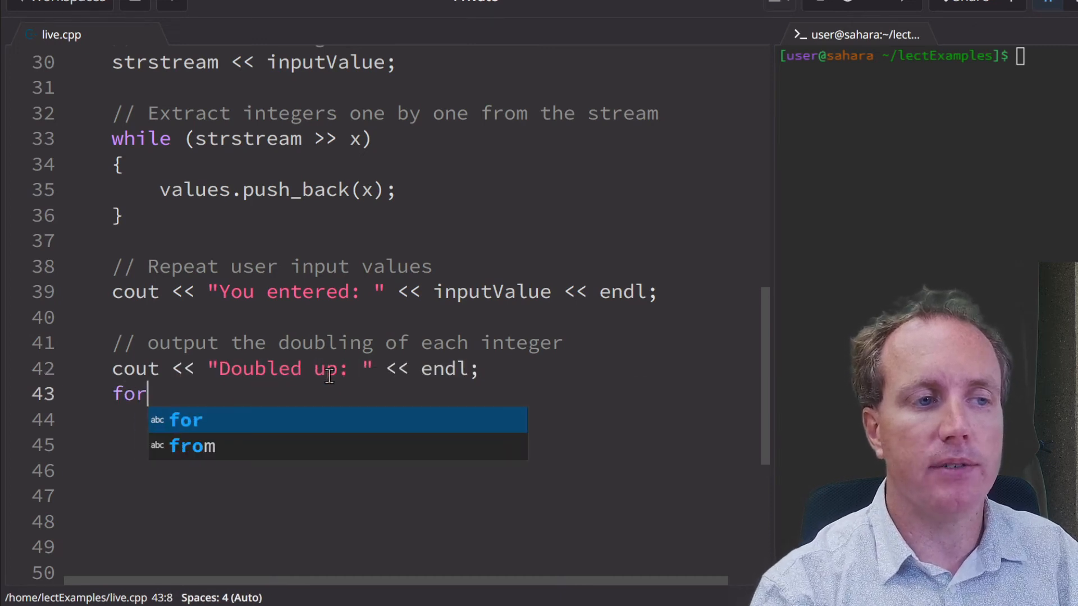
{"action": "type", "text": "(uint i=0; "}
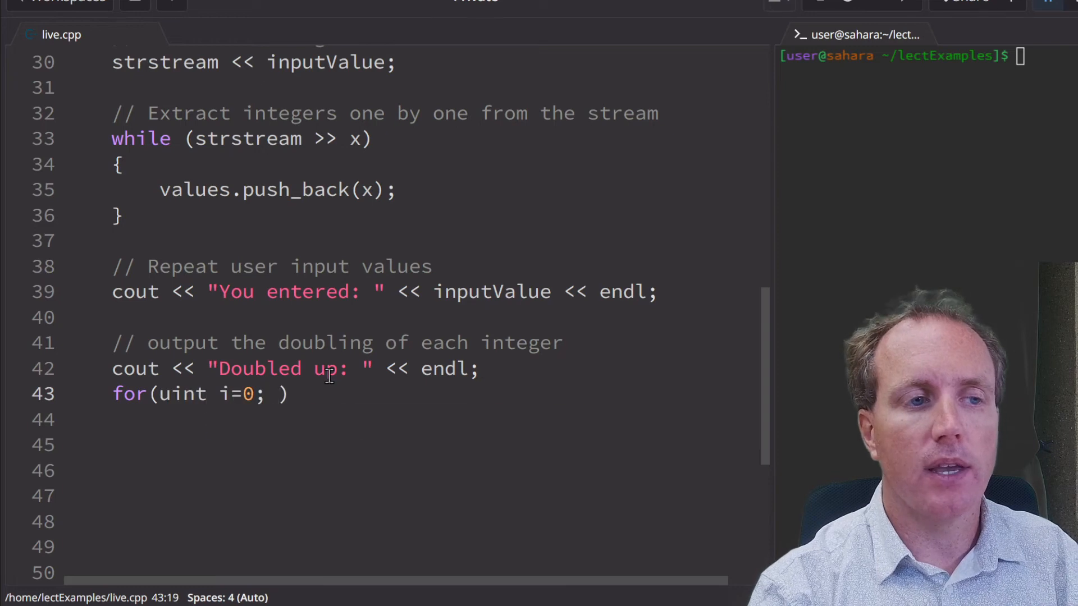
{"action": "type", "text": "i < va"}
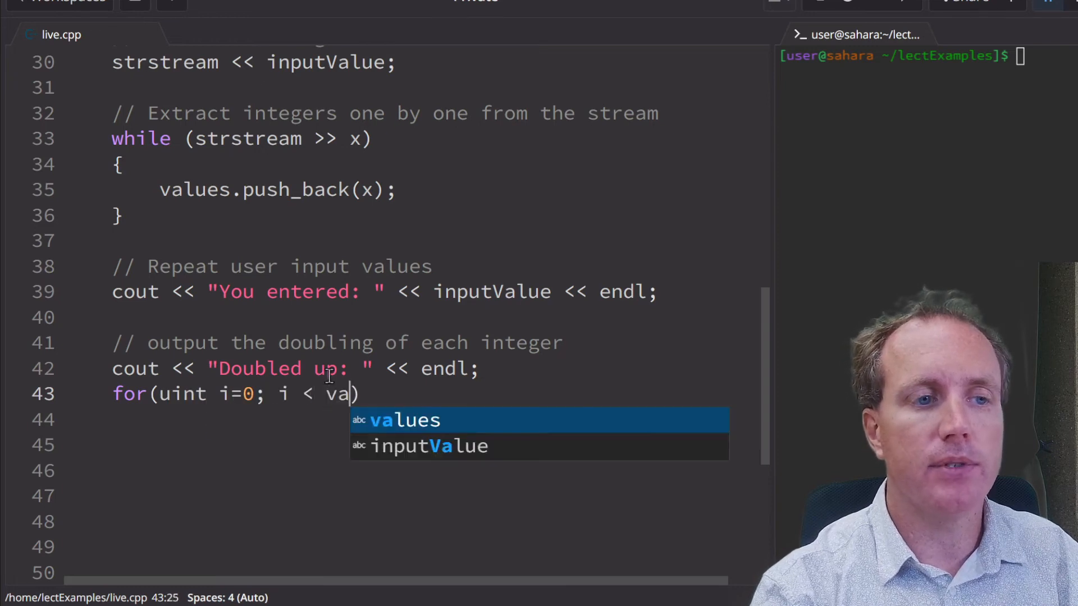
{"action": "type", "text": "lues.size9)"}
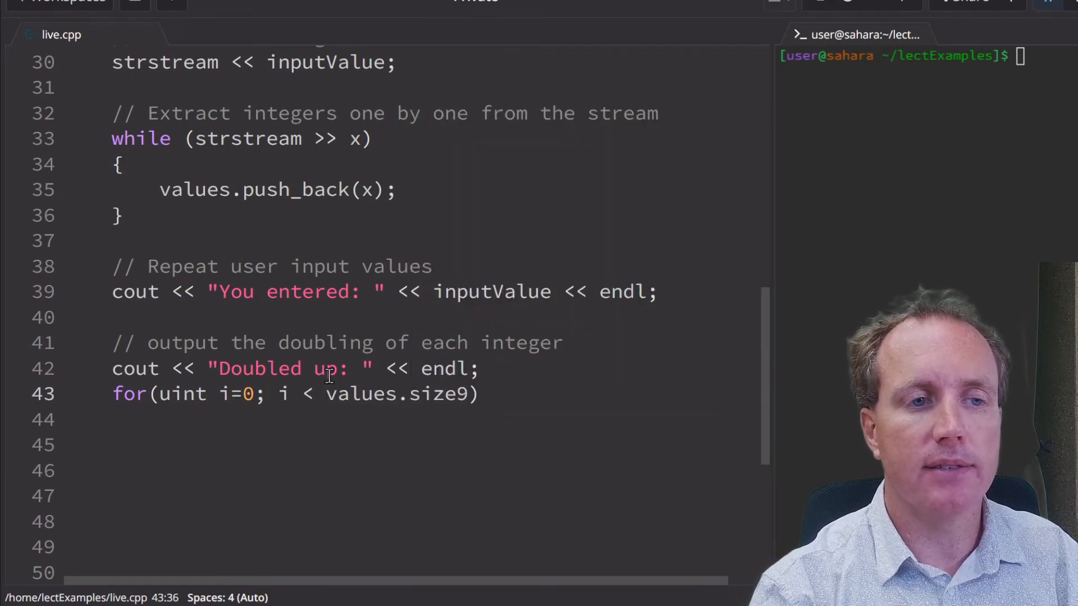
- Loop over values printing values.at(i) * 2 << ' ', then cout << endl; after the loop
{"action": "key", "text": "BackSpace"}
{"action": "key", "text": "BackSpace"}
{"action": "type", "text": "(); ++i)"}
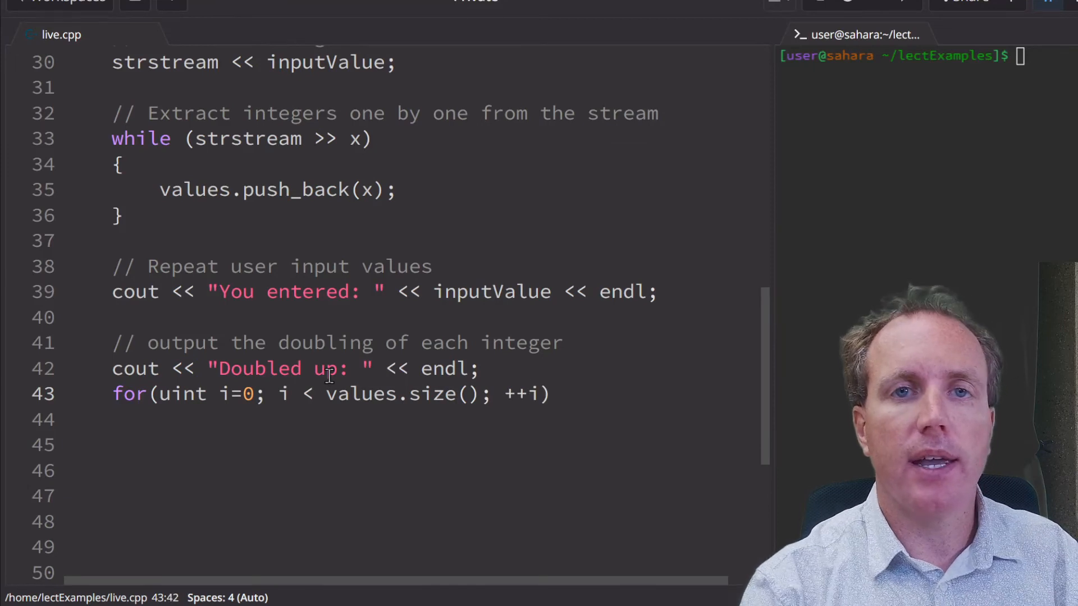
{"action": "key", "text": "Return"}
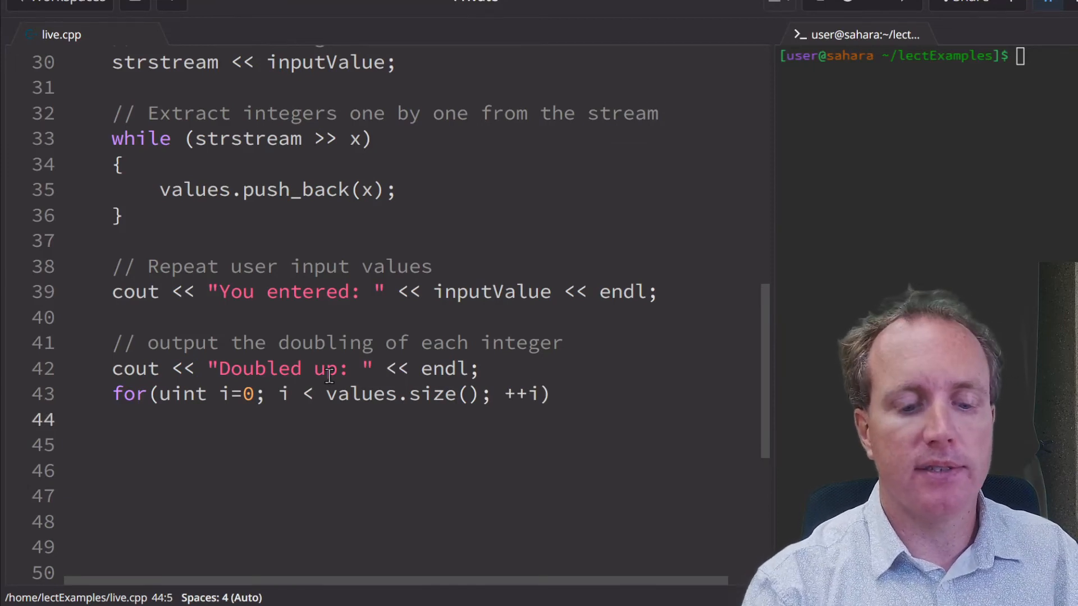
{"action": "type", "text": "{"}
{"action": "key", "text": "Return"}
{"action": "type", "text": "cout << values"}
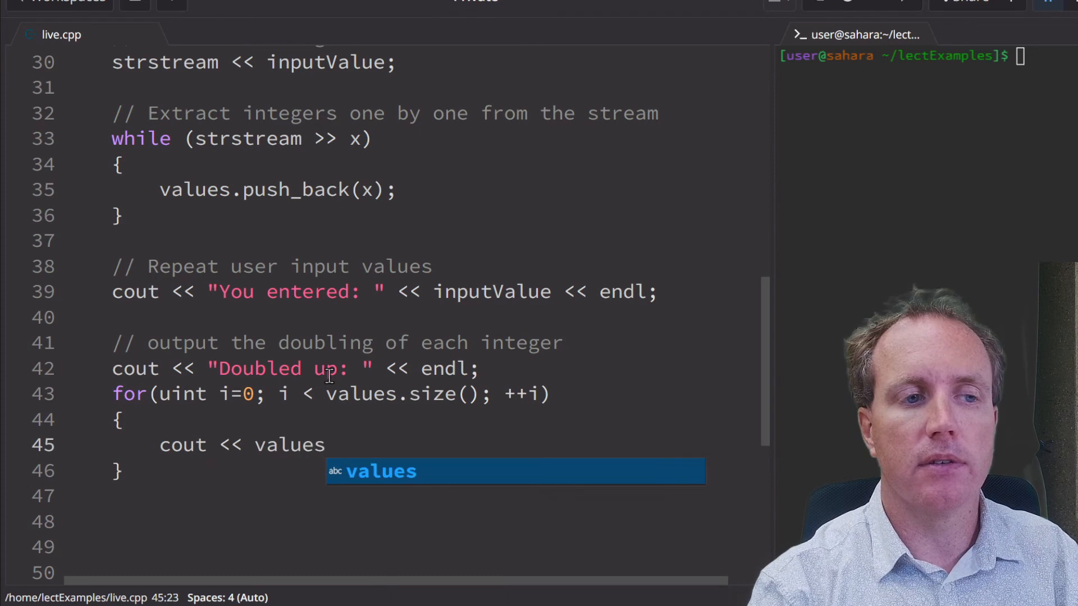
{"action": "type", "text": ".at(i) * 2"}
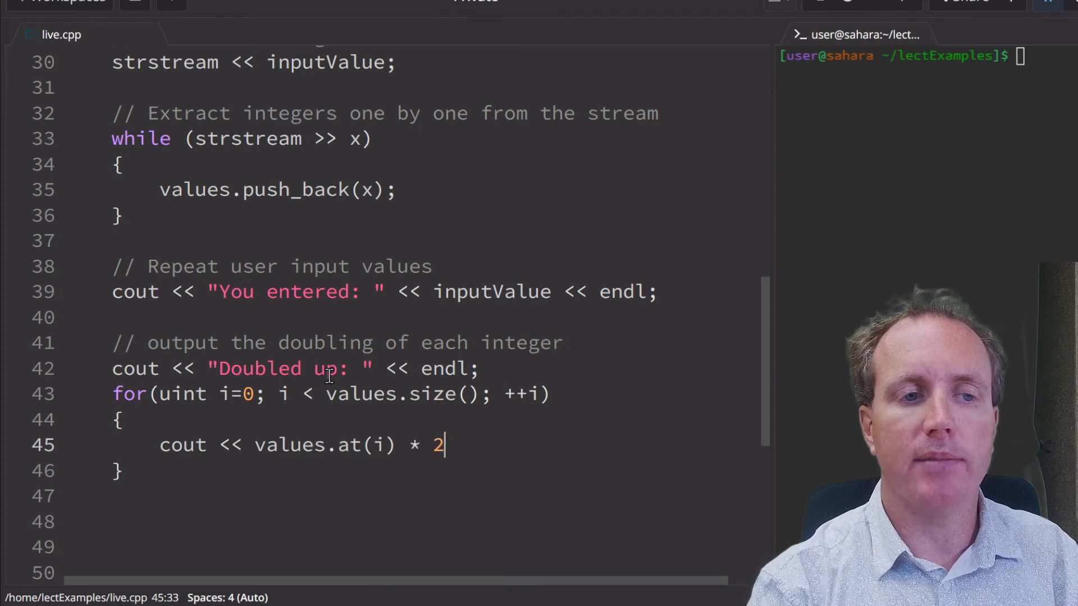
{"action": "type", "text": " << ' '"}
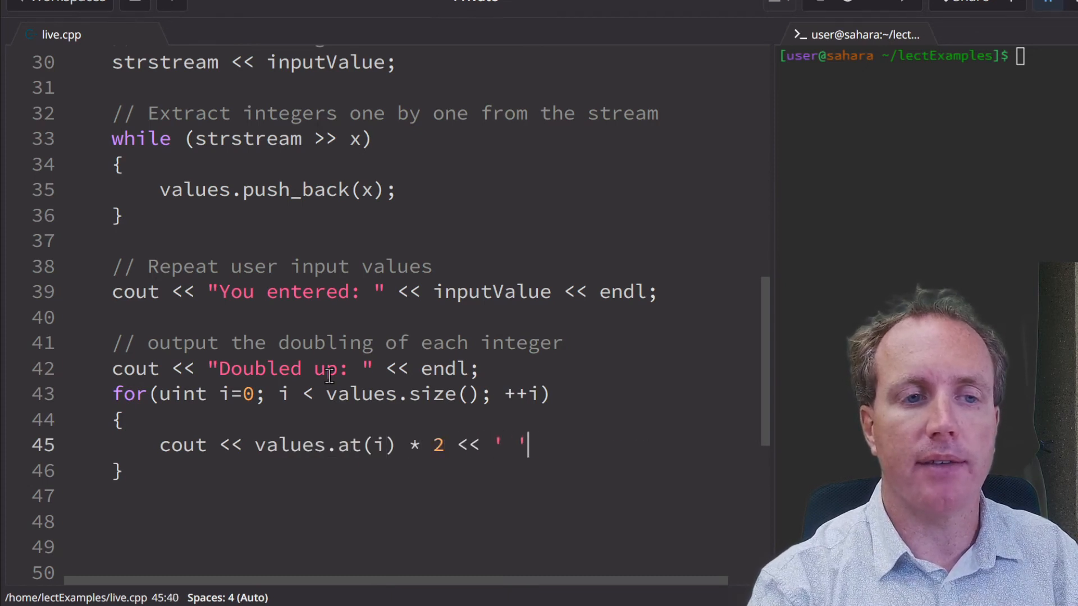
{"action": "type", "text": ";"}
{"action": "key", "text": "Down"}
{"action": "key", "text": "Return"}
{"action": "type", "text": "cout"}
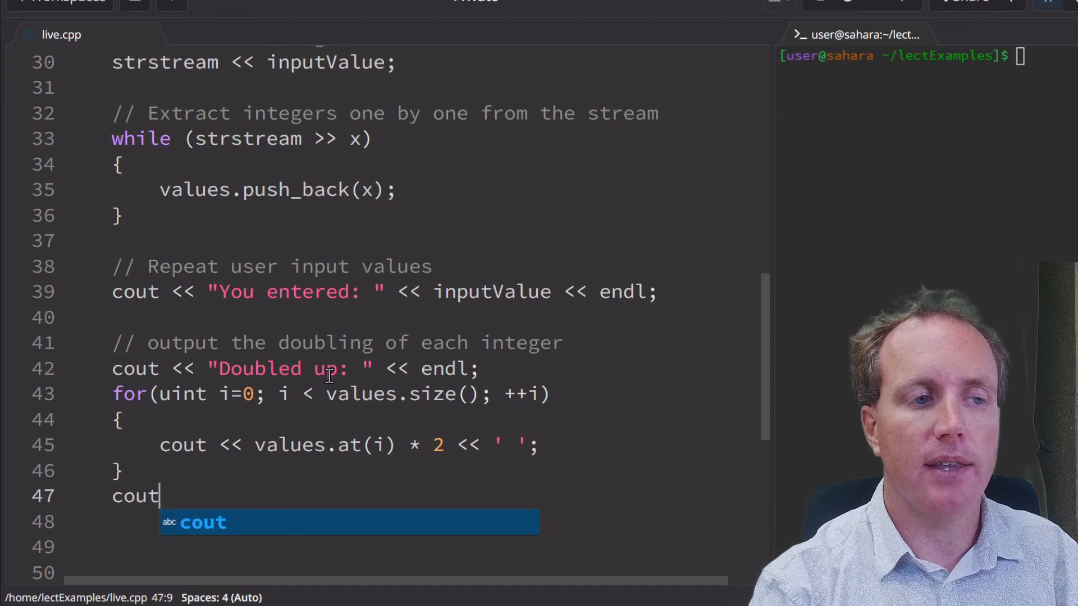
{"action": "type", "text": " << endl;"}
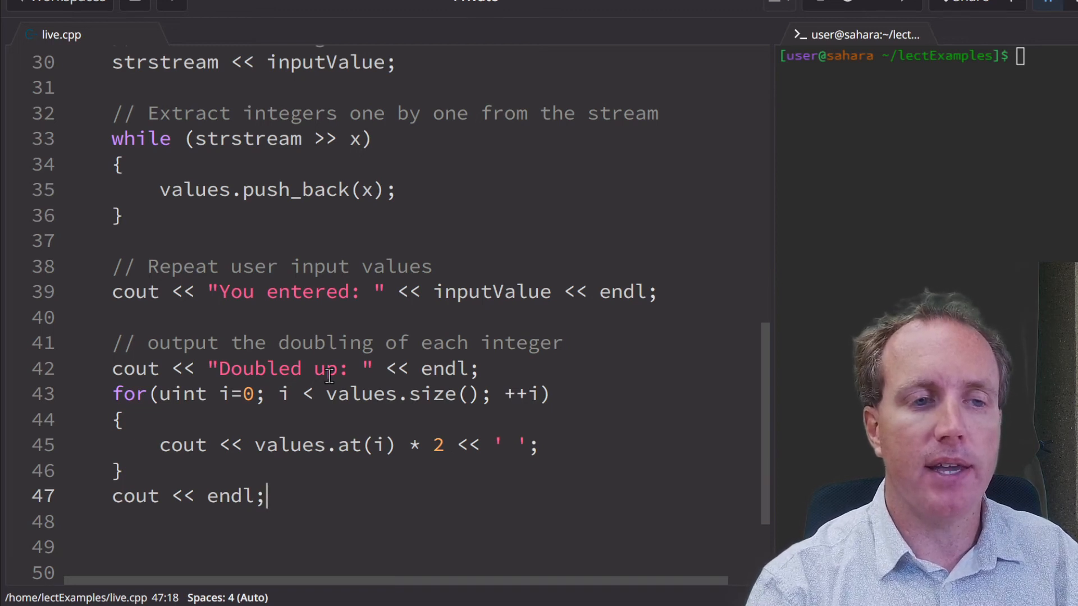
- Rerun clear; g++ live.cpp in the terminal to recompile the program
{"action": "left_click", "coordinate": [476, 342]}
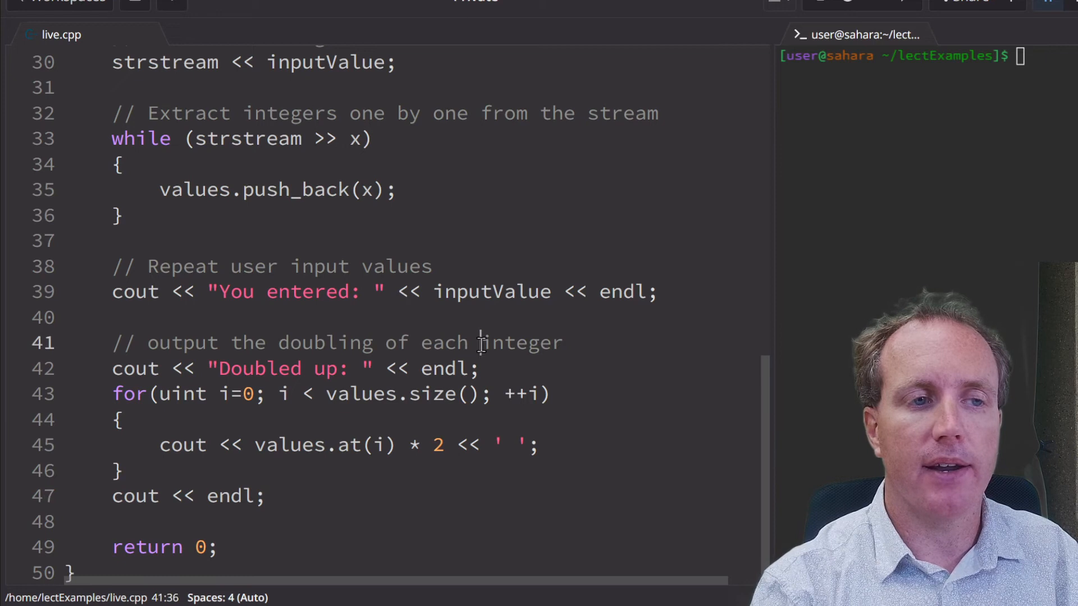
{"action": "left_click", "coordinate": [826, 336]}
{"action": "key", "text": "Up"}
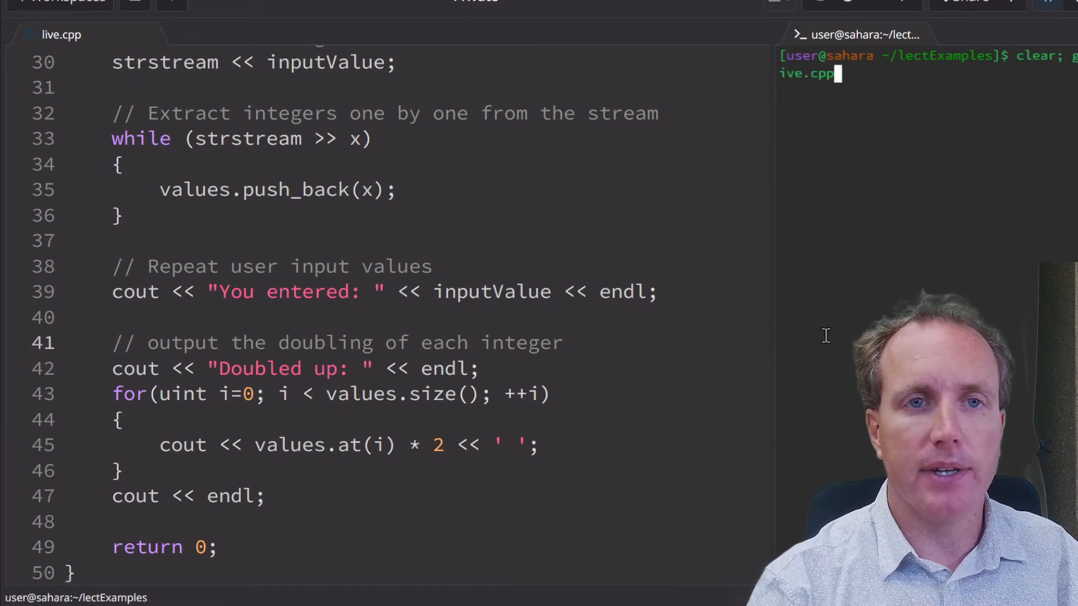
{"action": "key", "text": "Return"}
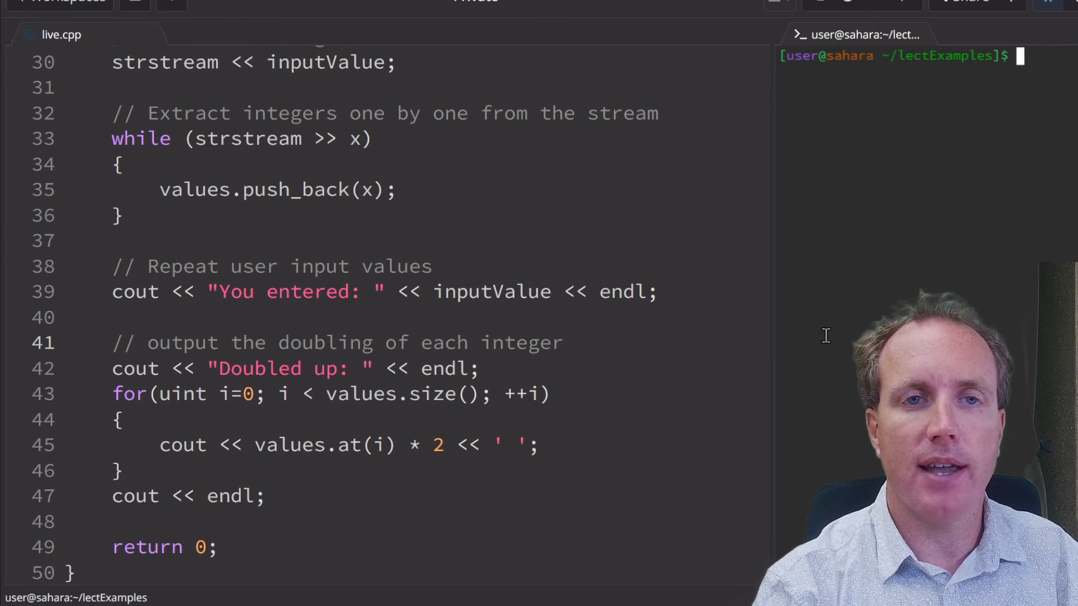
{"action": "type", "text": "./a.out"}
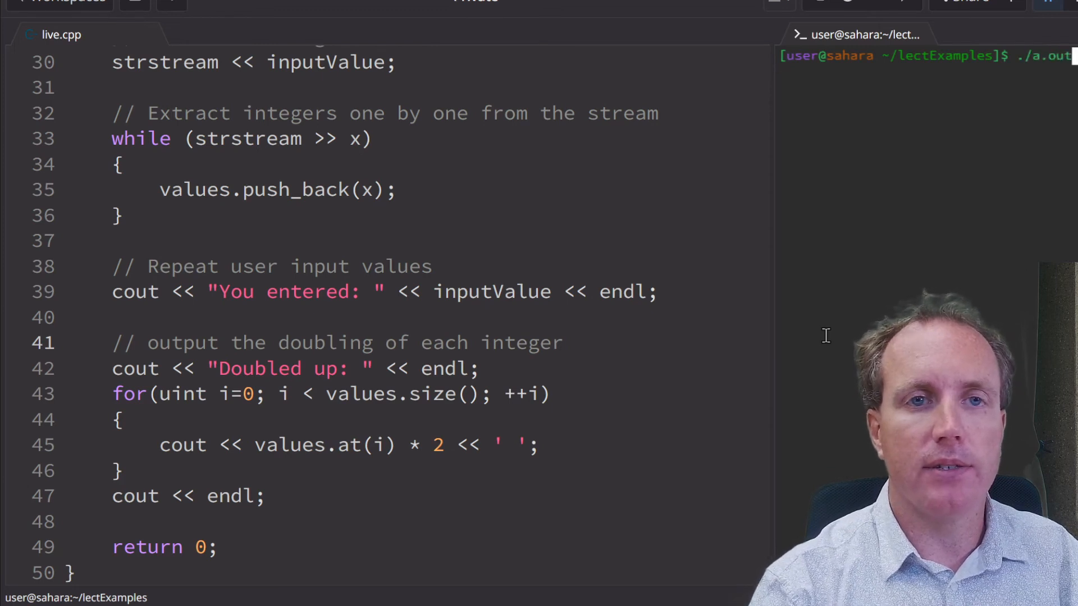
{"action": "key", "text": "Return"}
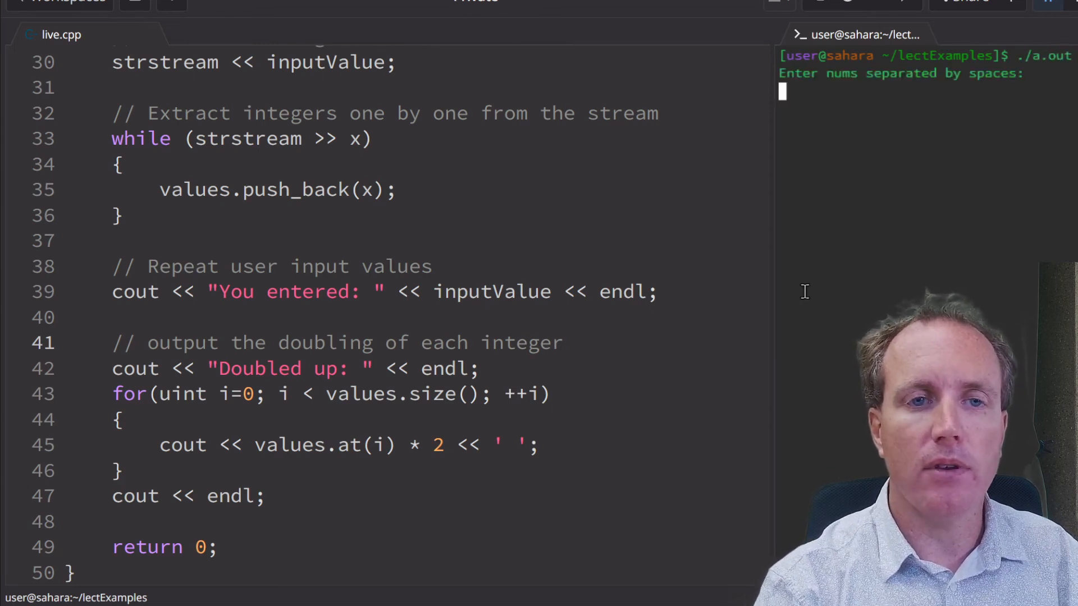
{"action": "left_click_drag", "start_coordinate": [774, 286], "coordinate": [776, 287]}
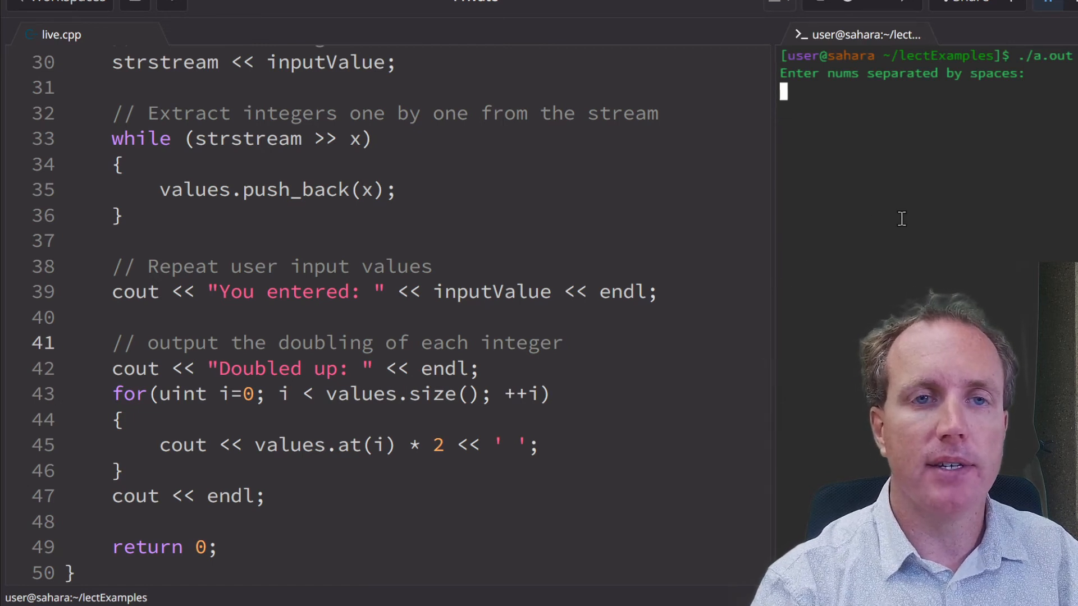
{"action": "type", "text": "10 20 "}
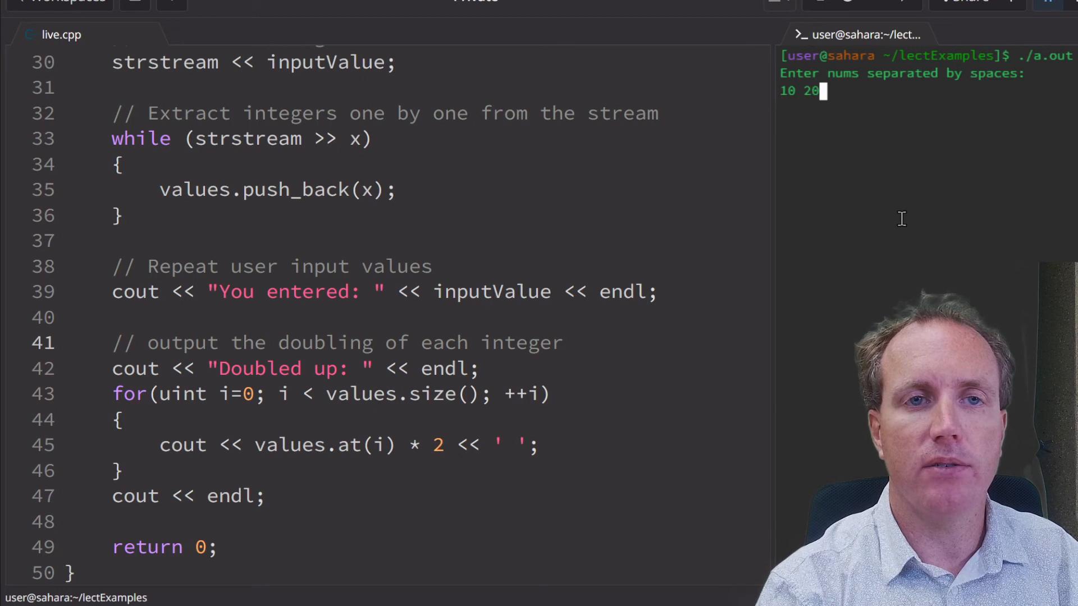
{"action": "type", "text": "30 40 1"}
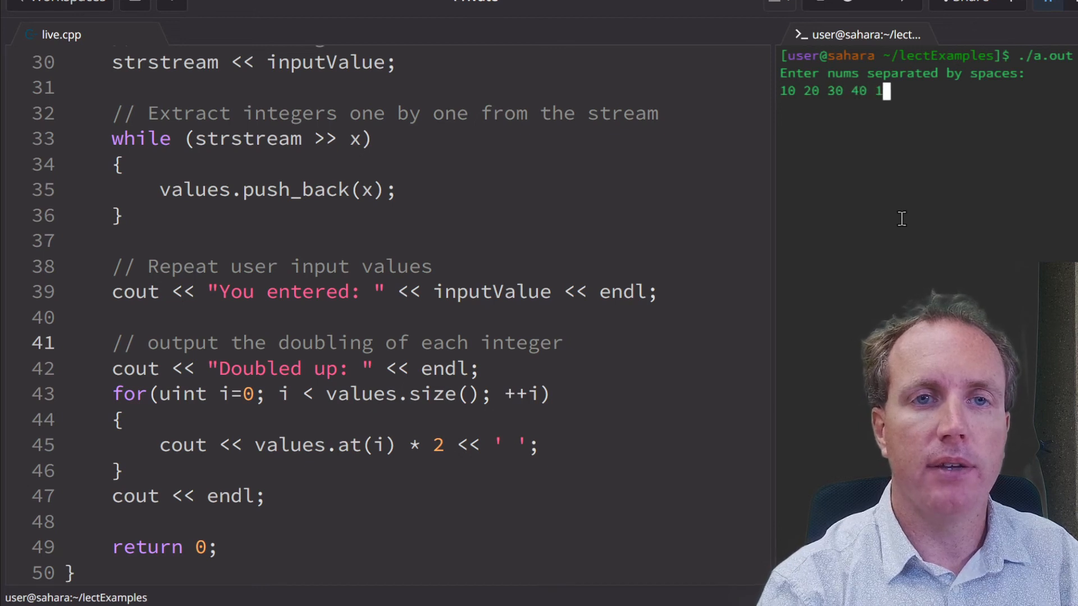
{"action": "type", "text": "5 25 "}
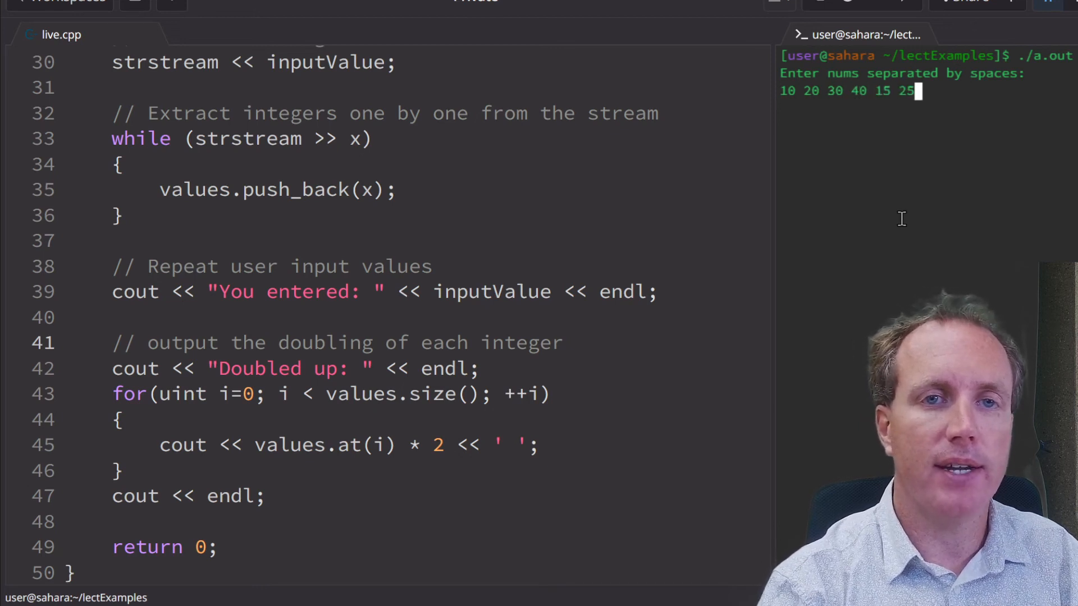
{"action": "type", "text": "45"}
{"action": "key", "text": "Return"}
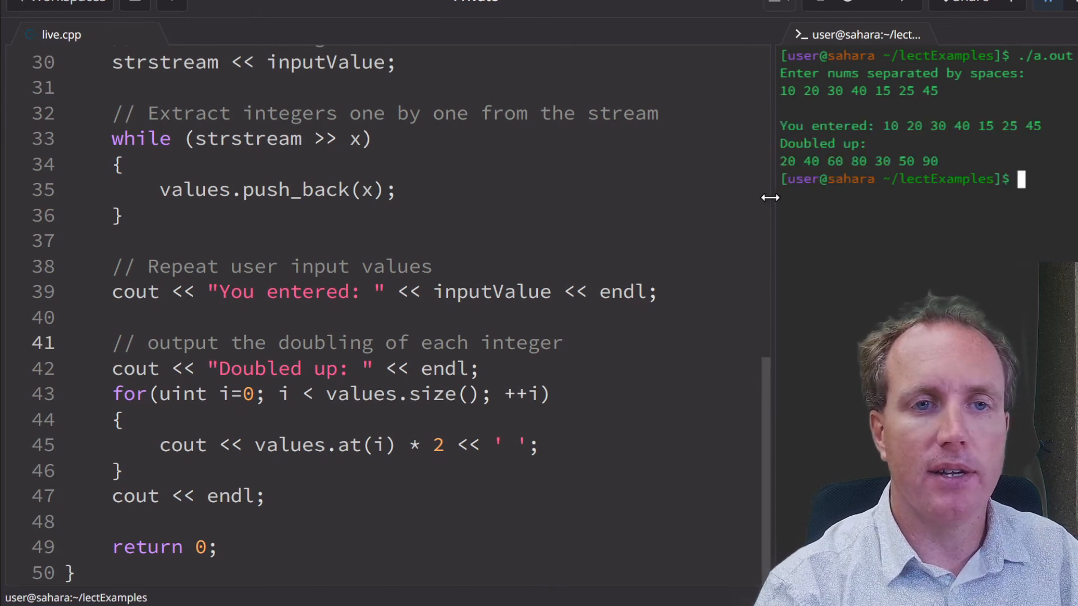
{"action": "left_click_drag", "start_coordinate": [770, 195], "coordinate": [717, 193]}
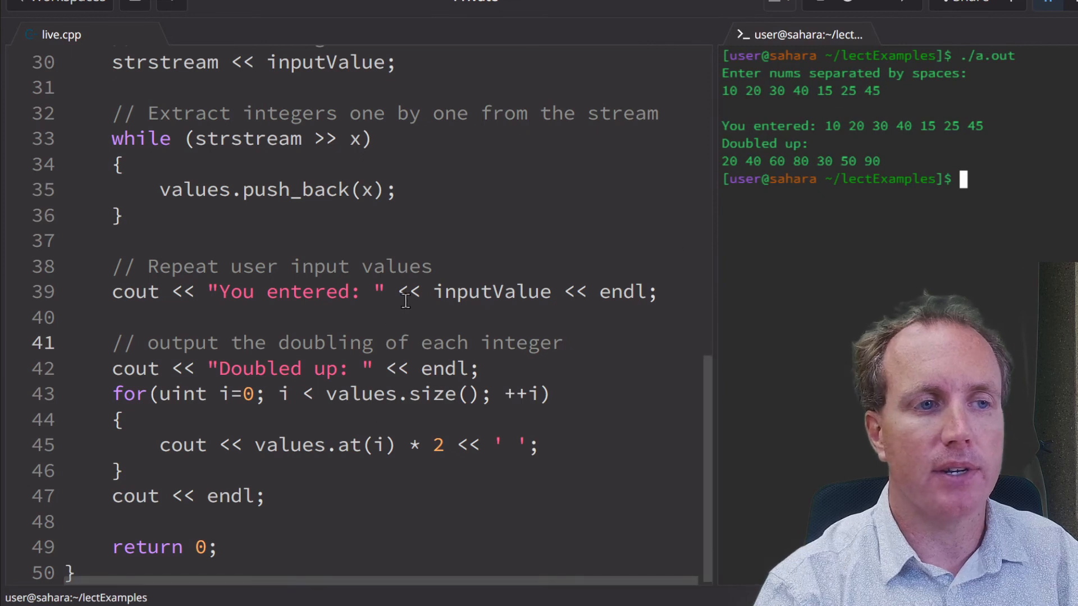
- Insert endl << after "You entered: " so the echo goes on its own line, and save
{"action": "left_click", "coordinate": [432, 288]}
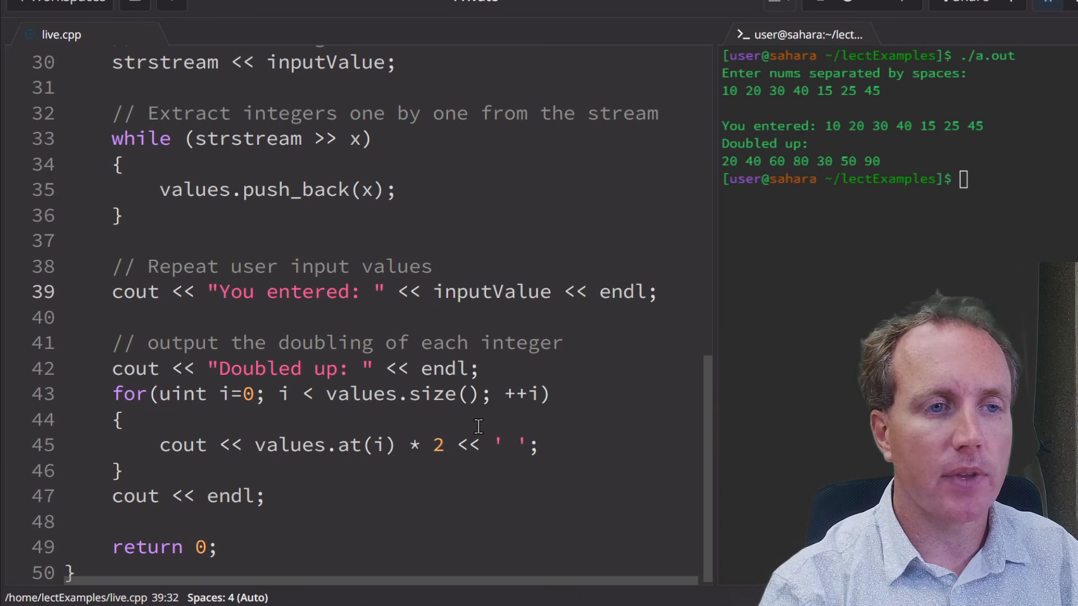
{"action": "type", "text": "endl"}
{"action": "type", "text": " <<"}
{"action": "key", "text": "Return"}
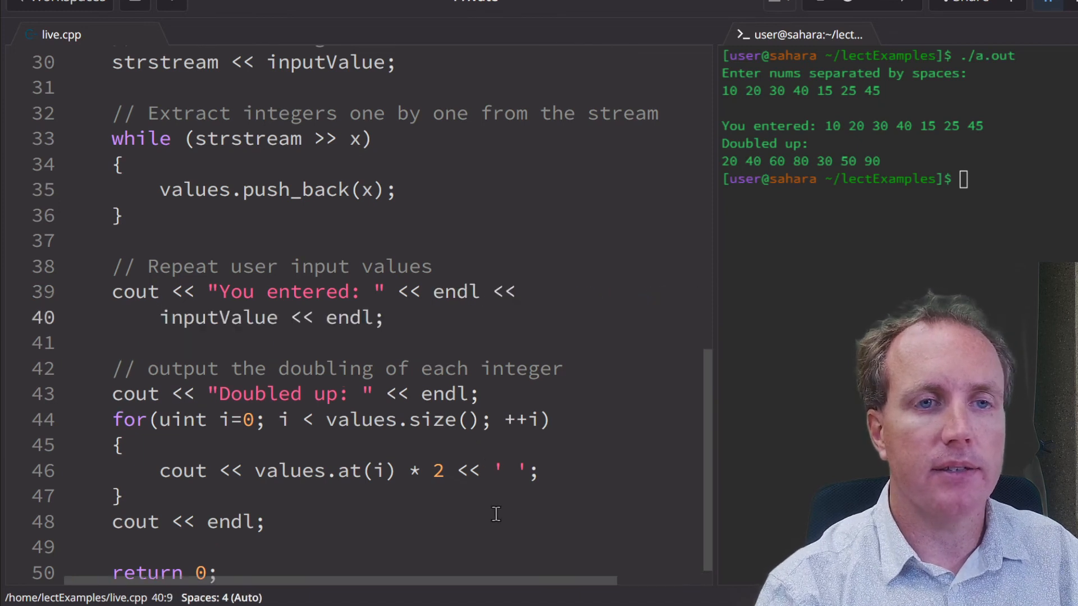
{"action": "left_click", "coordinate": [498, 514]}
{"action": "key", "text": "ctrl+grave"}
{"action": "key", "text": "Up"}
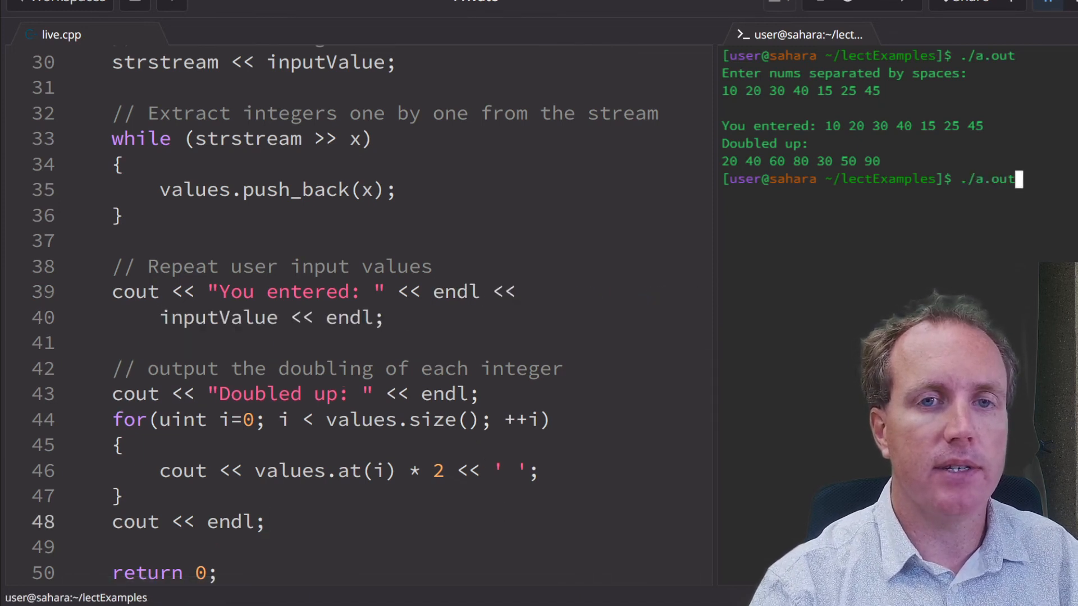
{"action": "key", "text": "Up"}
{"action": "key", "text": "Return"}
{"action": "type", "text": "10 20 3"}
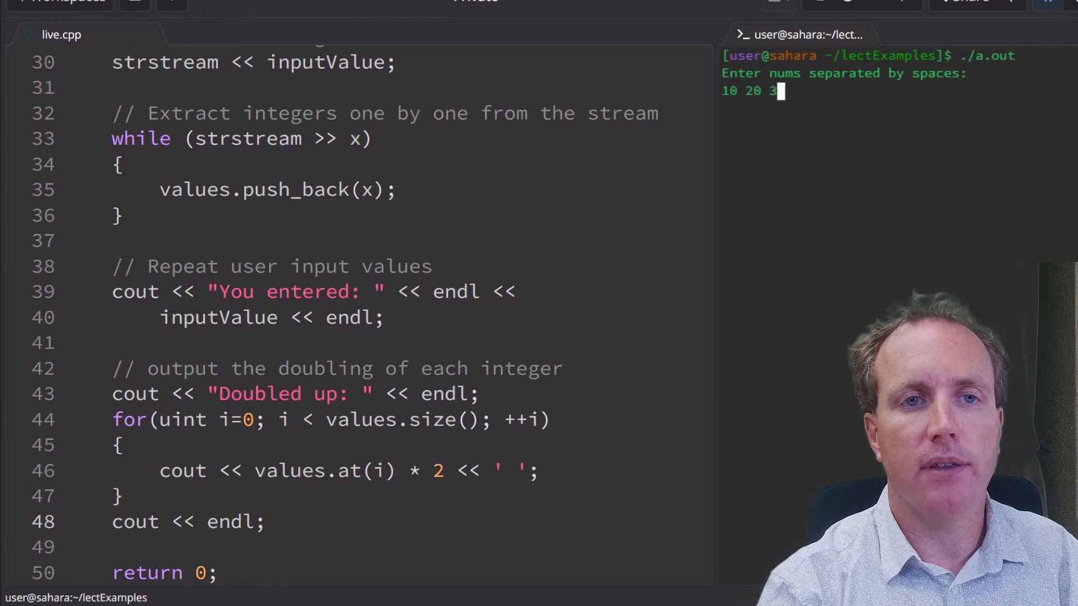
{"action": "type", "text": "0 40 15 2"}
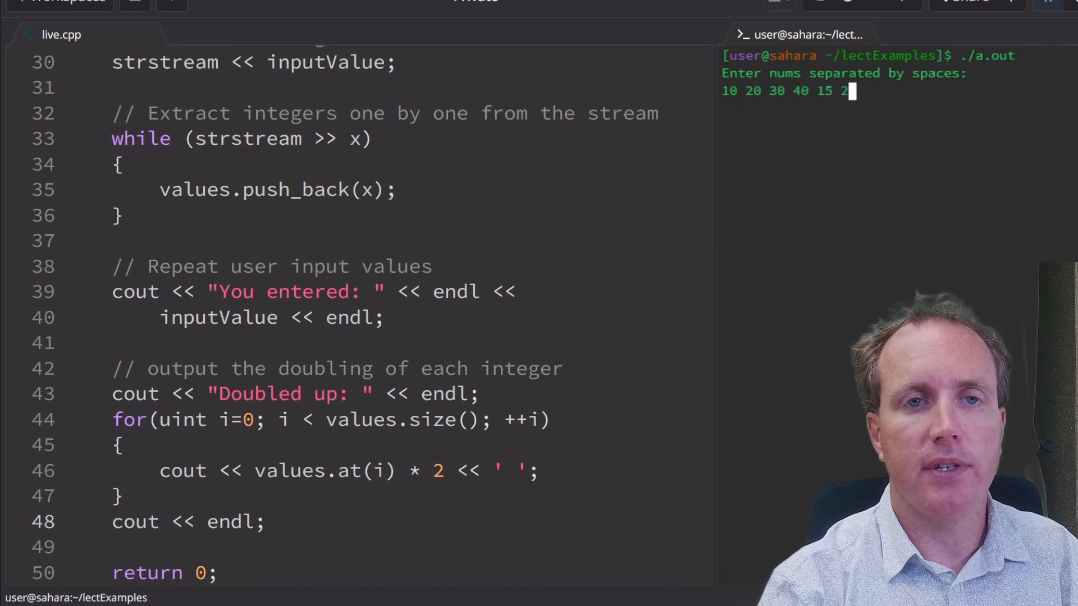
{"action": "type", "text": "5 35 "}
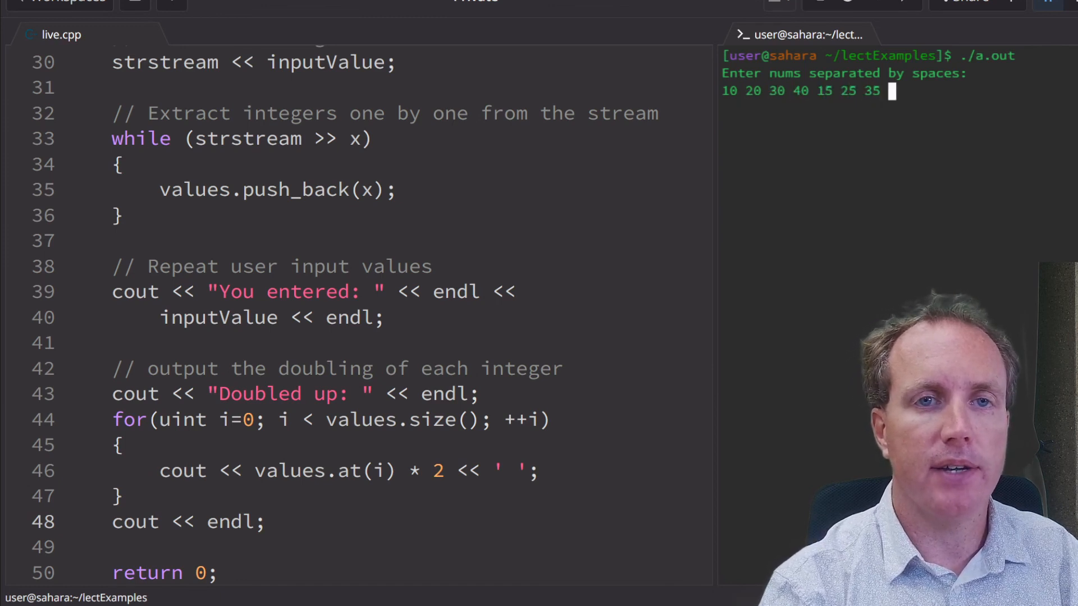
{"action": "type", "text": "45"}
{"action": "key", "text": "Return"}
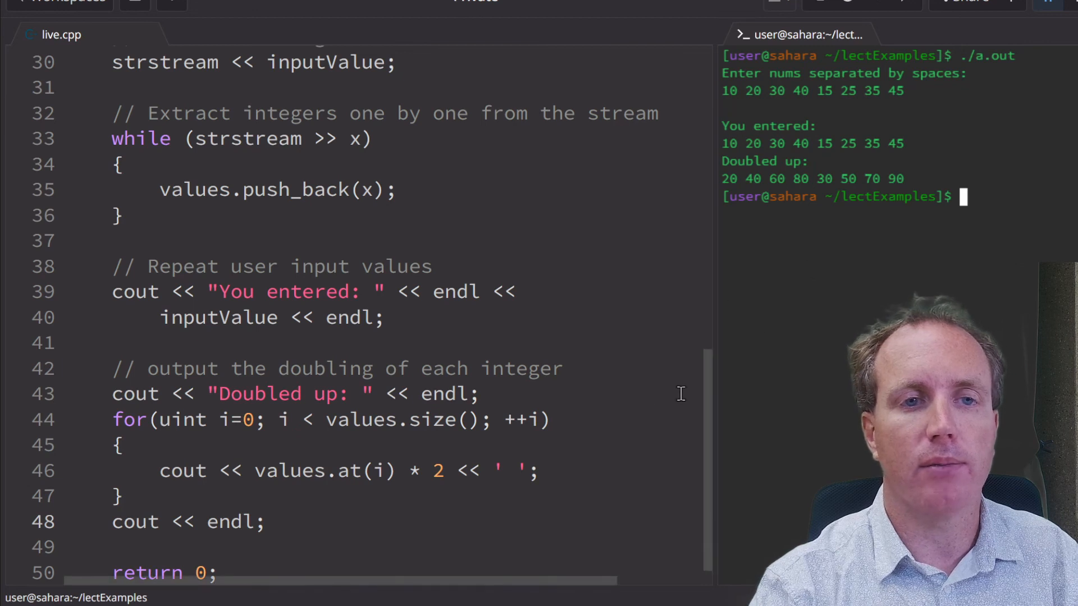
{"action": "left_click", "coordinate": [573, 368]}
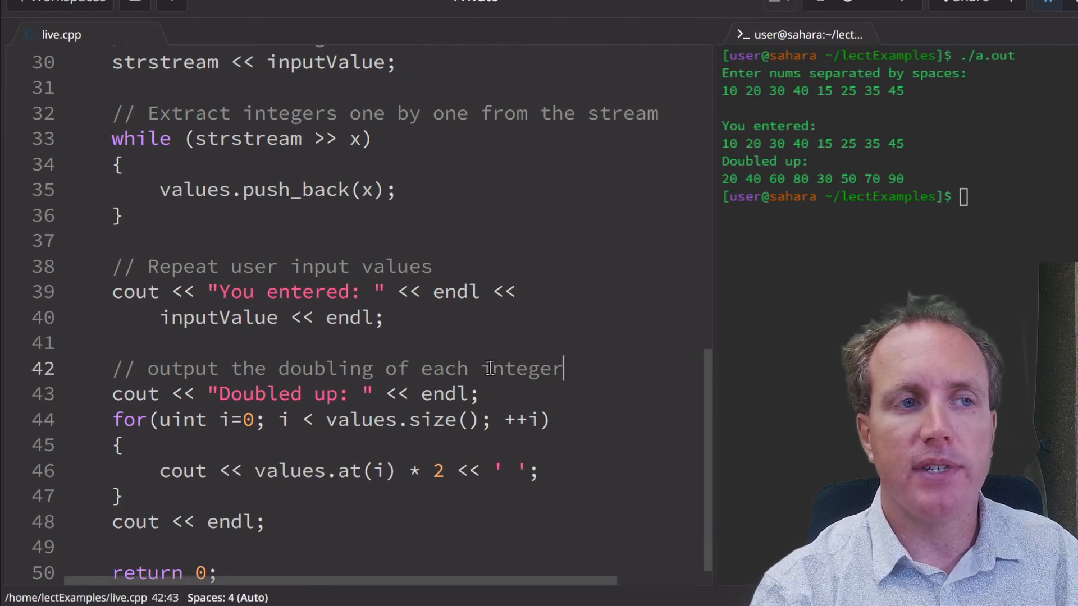
{"action": "scroll", "coordinate": [456, 382], "scroll_direction": "up", "scroll_amount": 2}
{"action": "scroll", "coordinate": [333, 368], "scroll_direction": "up", "scroll_amount": 1}
{"action": "scroll", "coordinate": [313, 287], "scroll_direction": "up", "scroll_amount": 1}
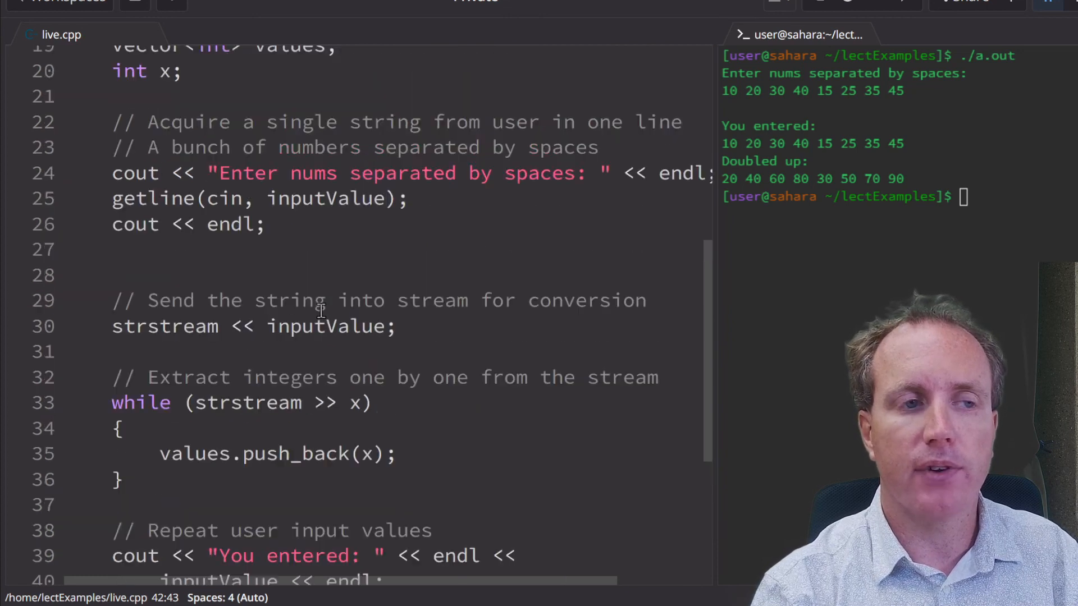
{"action": "scroll", "coordinate": [316, 312], "scroll_direction": "up", "scroll_amount": 1}
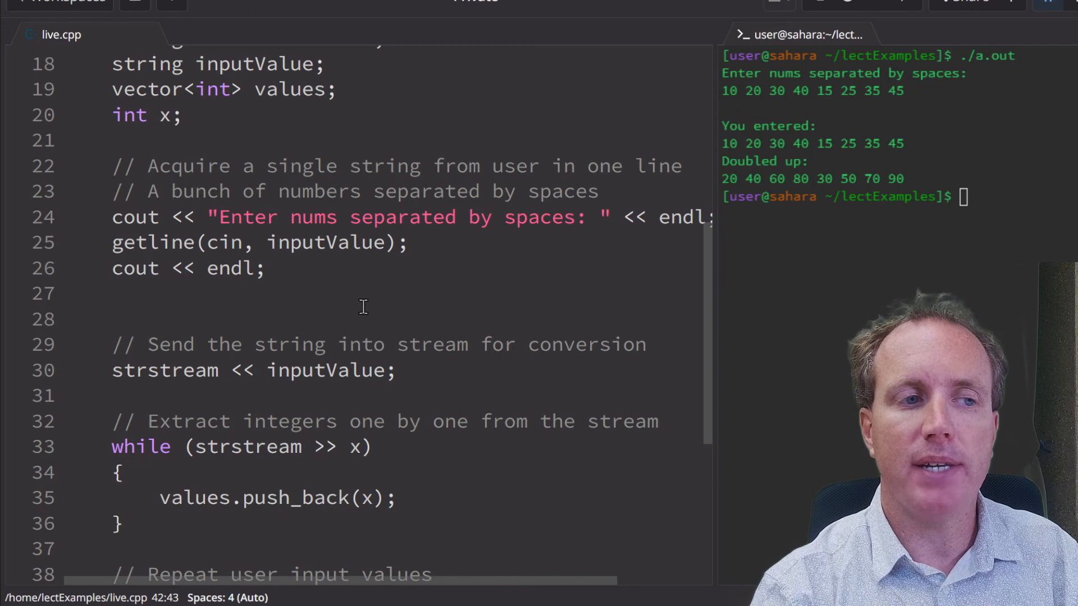
{"action": "double_click", "coordinate": [152, 371]}
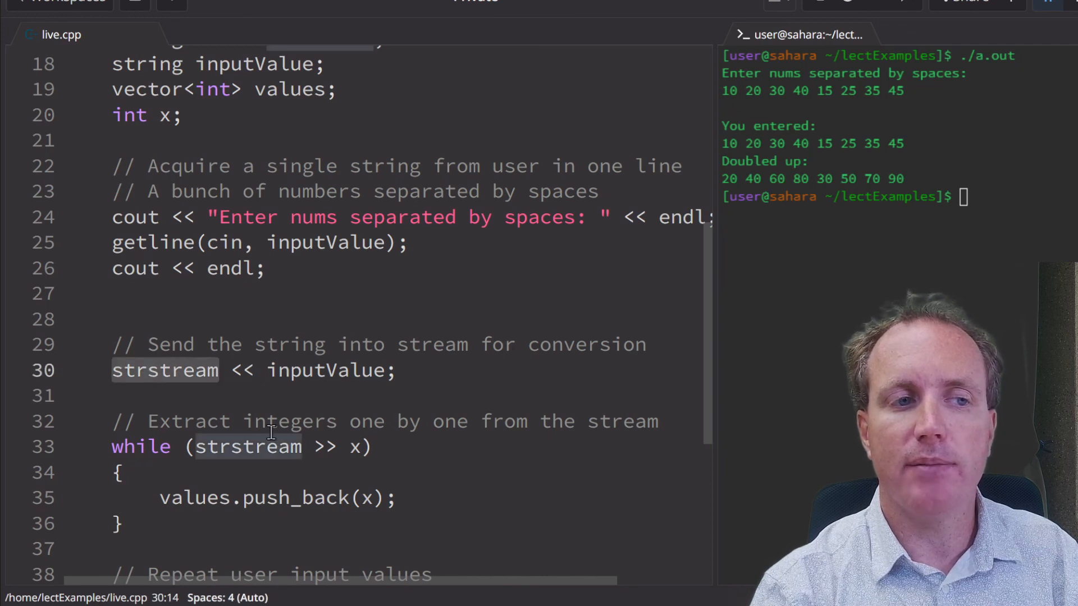
{"action": "double_click", "coordinate": [327, 371]}
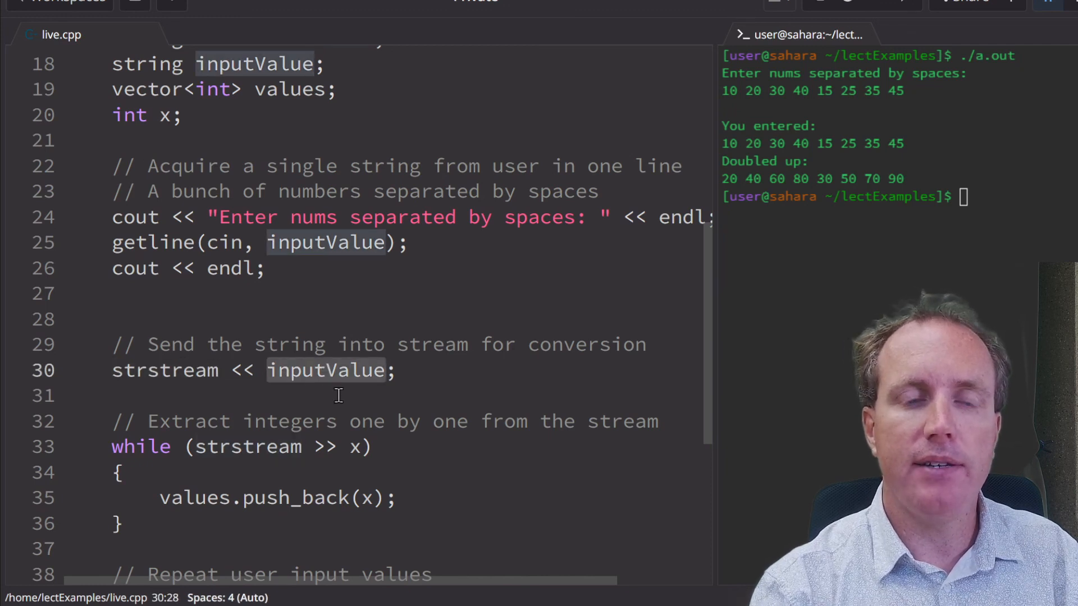
{"action": "left_click", "coordinate": [426, 383]}
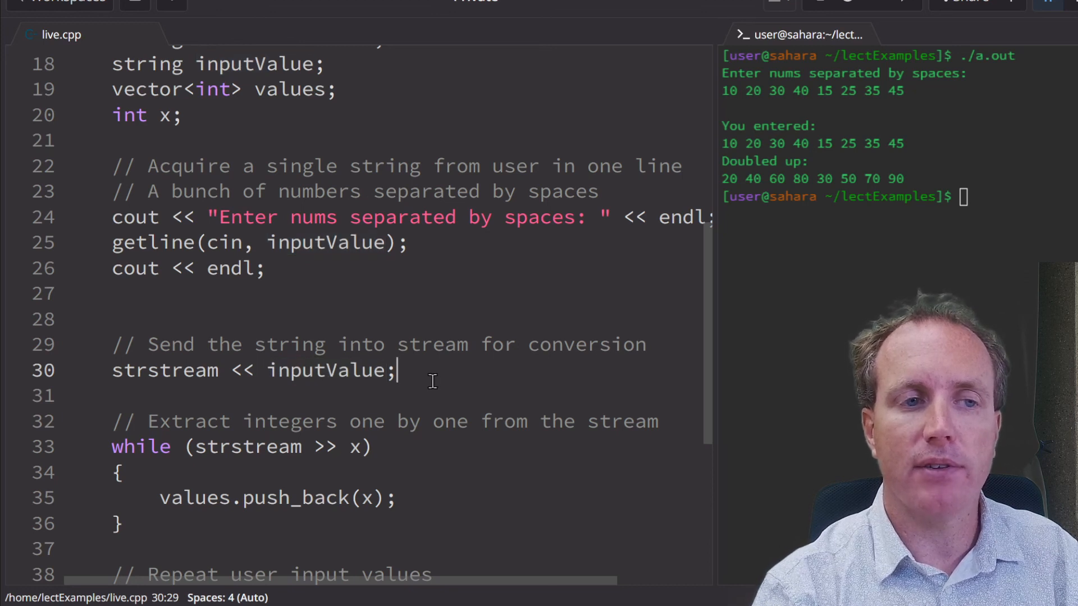
{"action": "scroll", "coordinate": [429, 380], "scroll_direction": "up", "scroll_amount": 1}
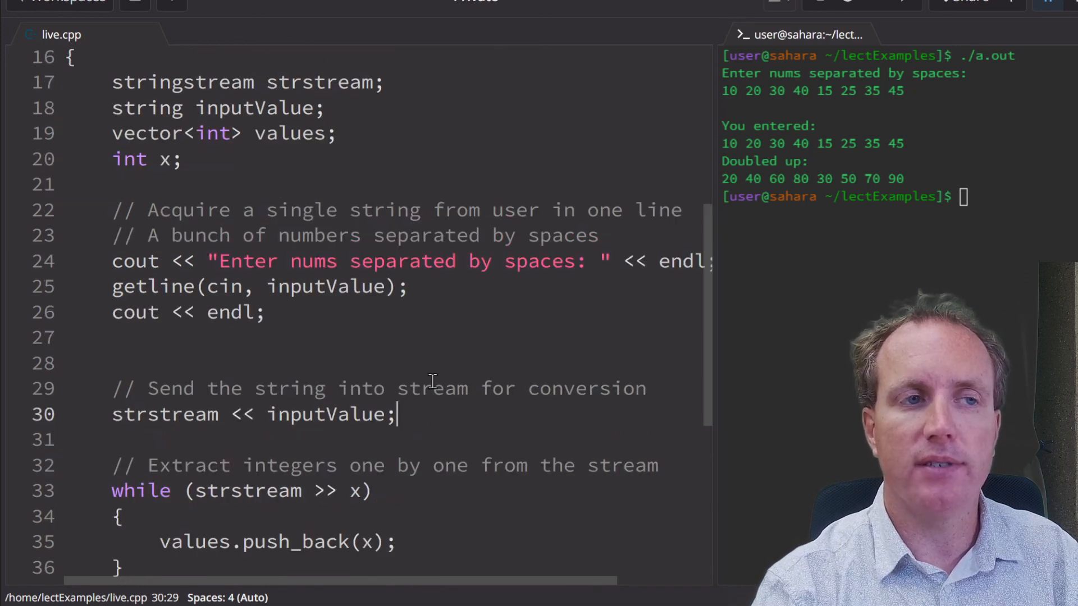
{"action": "scroll", "coordinate": [432, 382], "scroll_direction": "up", "scroll_amount": 1}
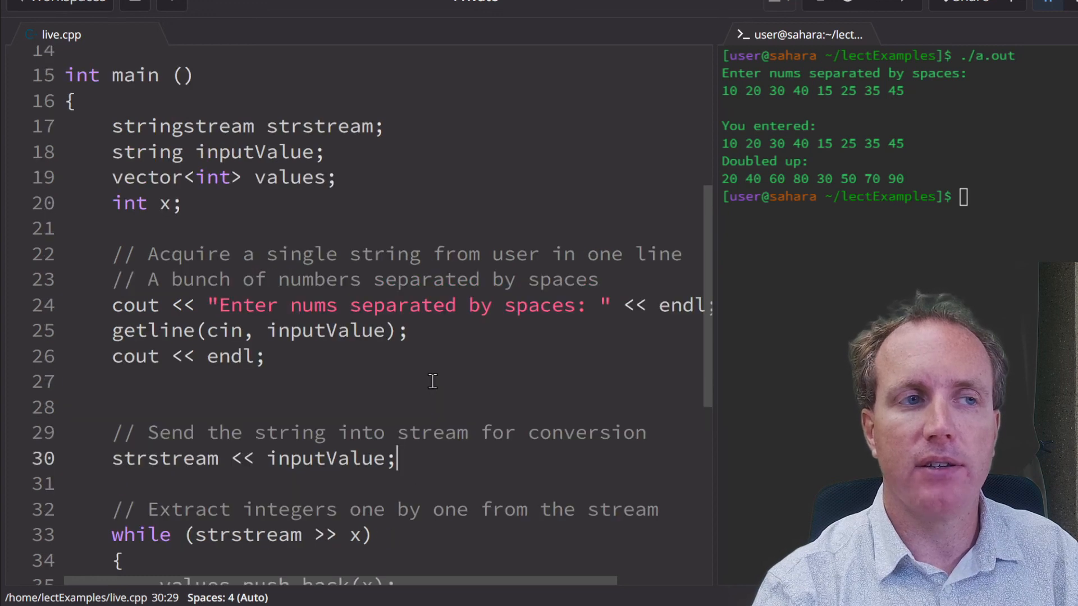